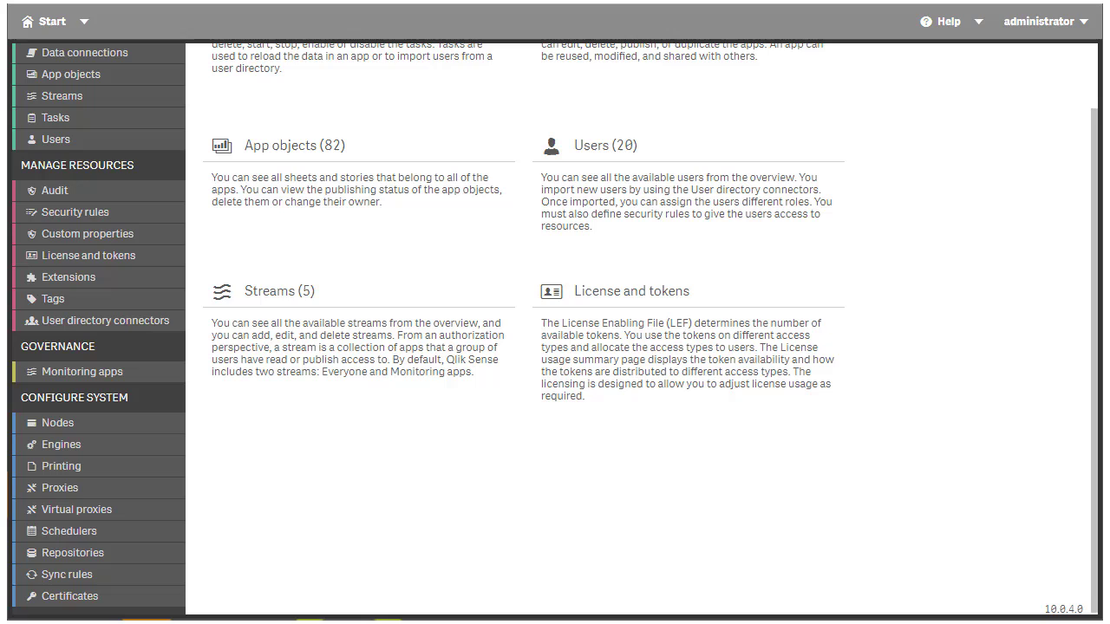
Start a new virtual proxy from the Virtual proxies list and collapse the Load balancing section.
left_click(171, 518)
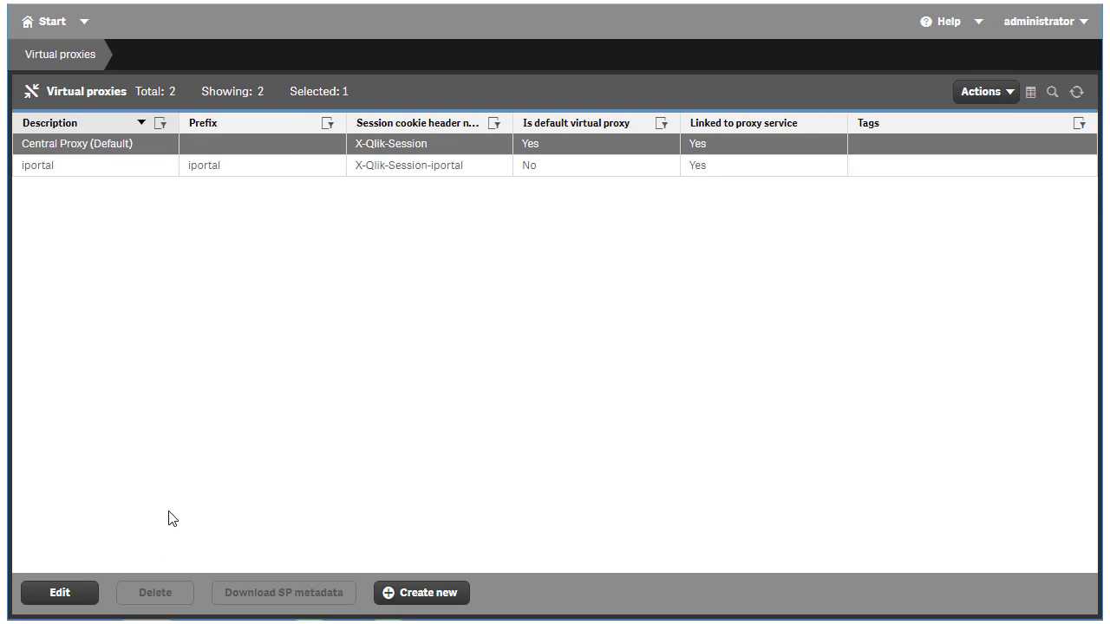
left_click(418, 595)
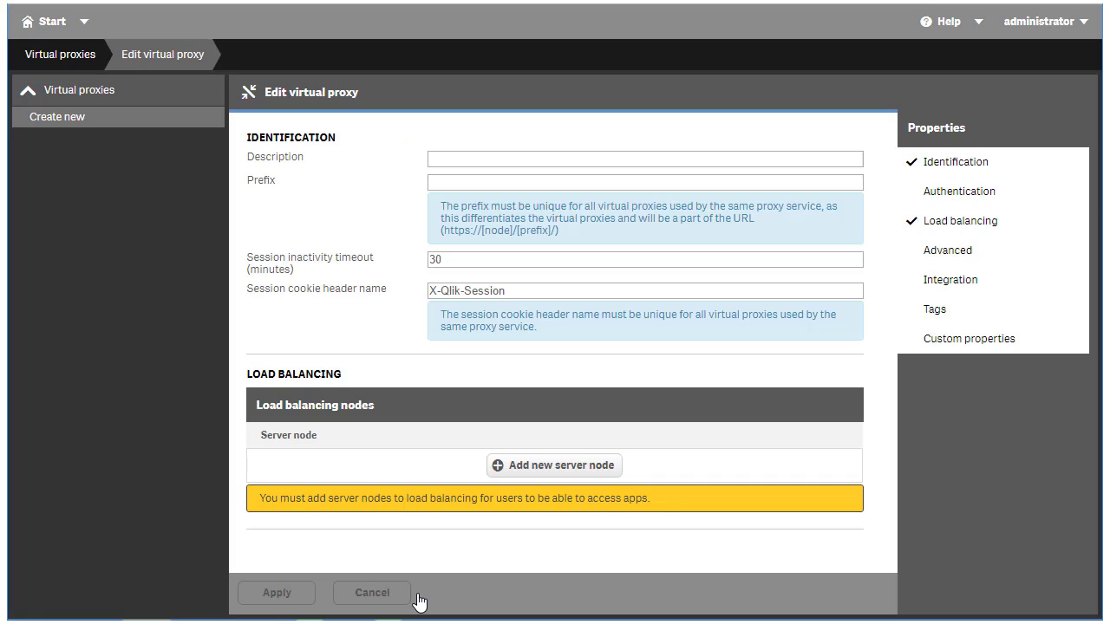
left_click(971, 227)
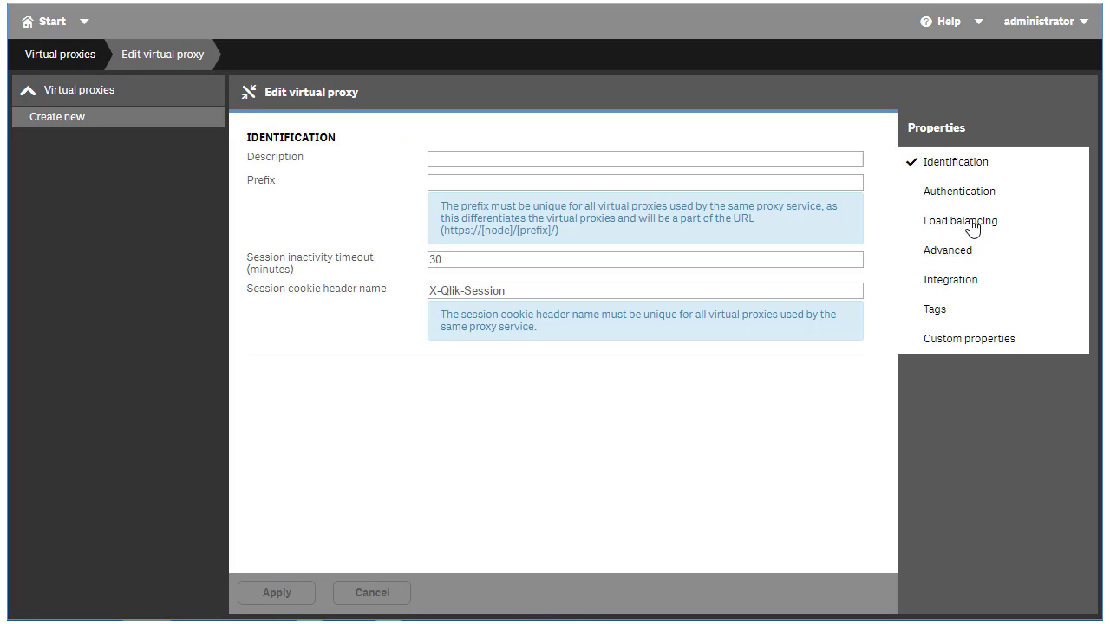
Enter 'okta' as description and prefix, and append '-okta' to the session cookie header name.
left_click(590, 157)
type("okta")
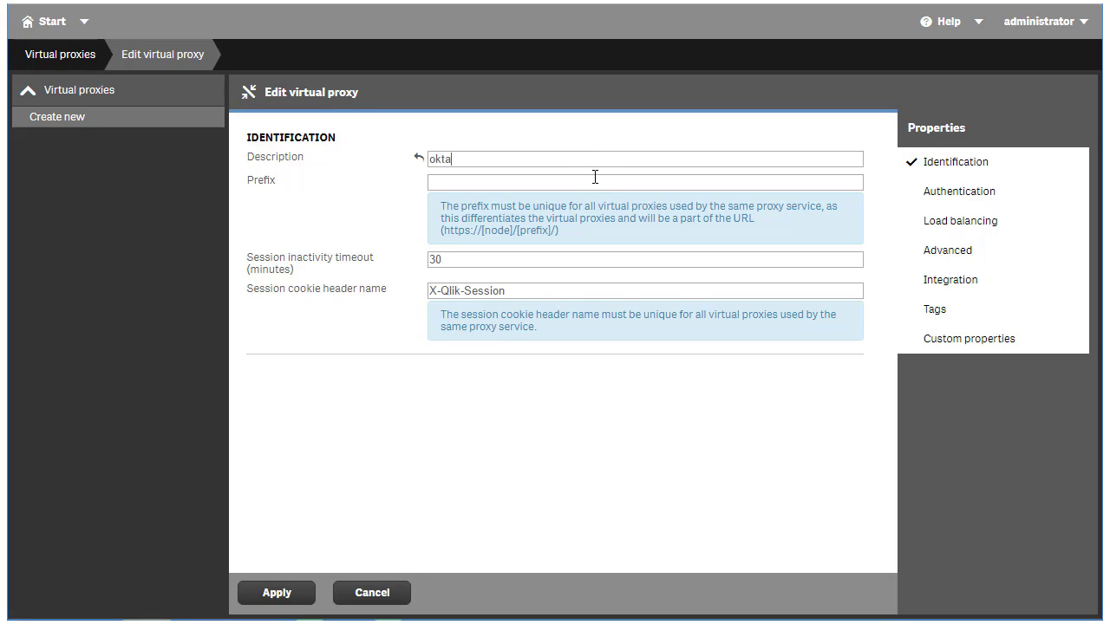
left_click(592, 176)
type("okta")
left_click(585, 292)
type("-okta")
left_click(975, 191)
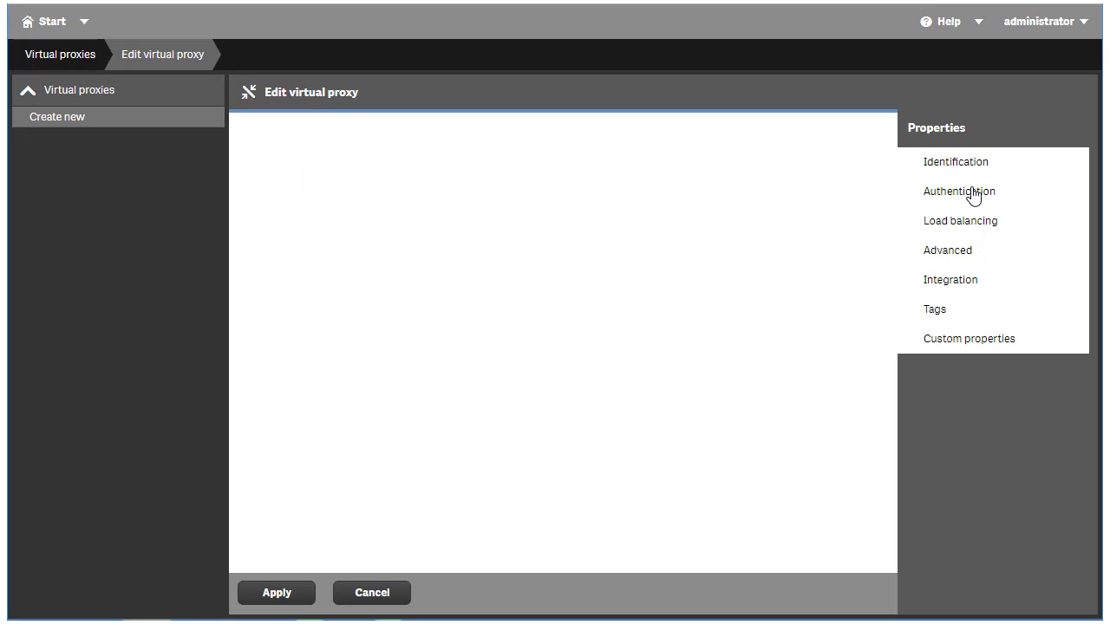
left_click(847, 184)
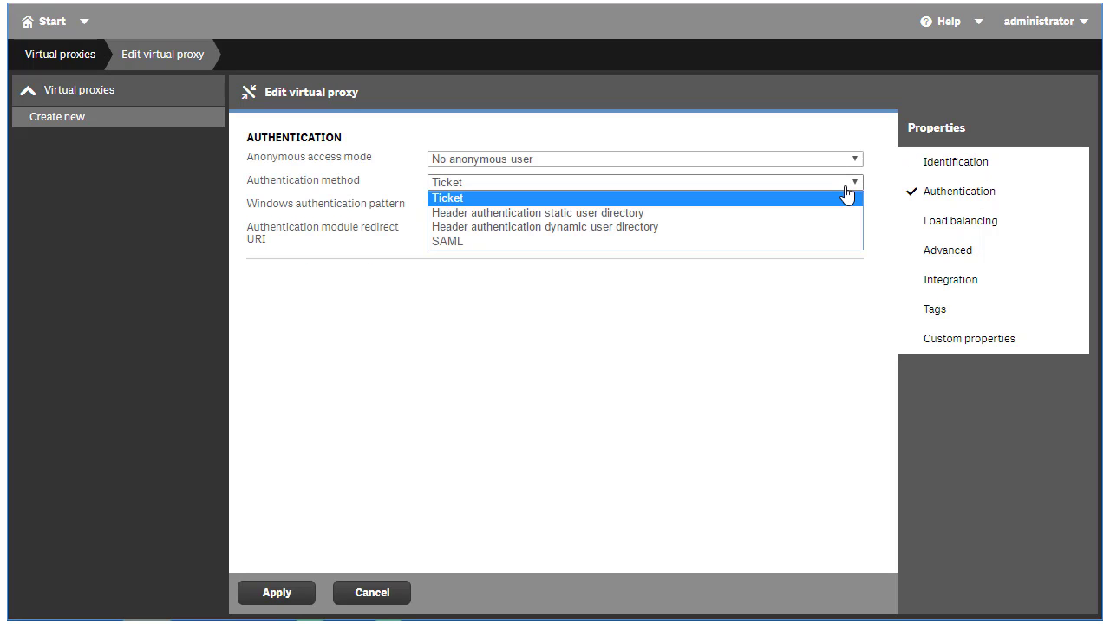
left_click(827, 241)
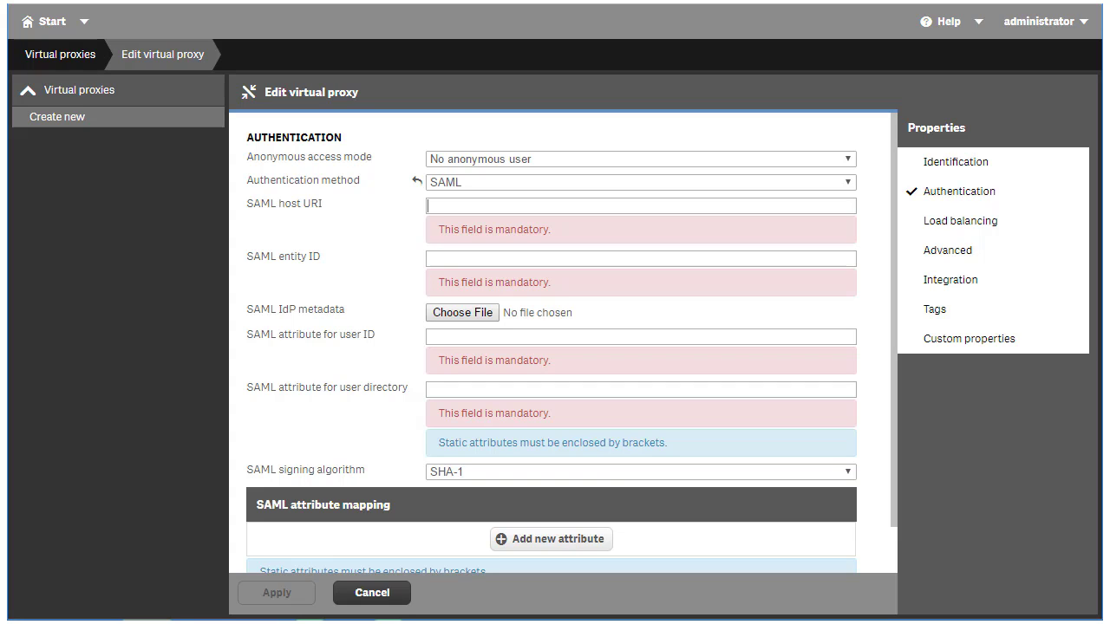
type("https://gss.qlikpoc.com")
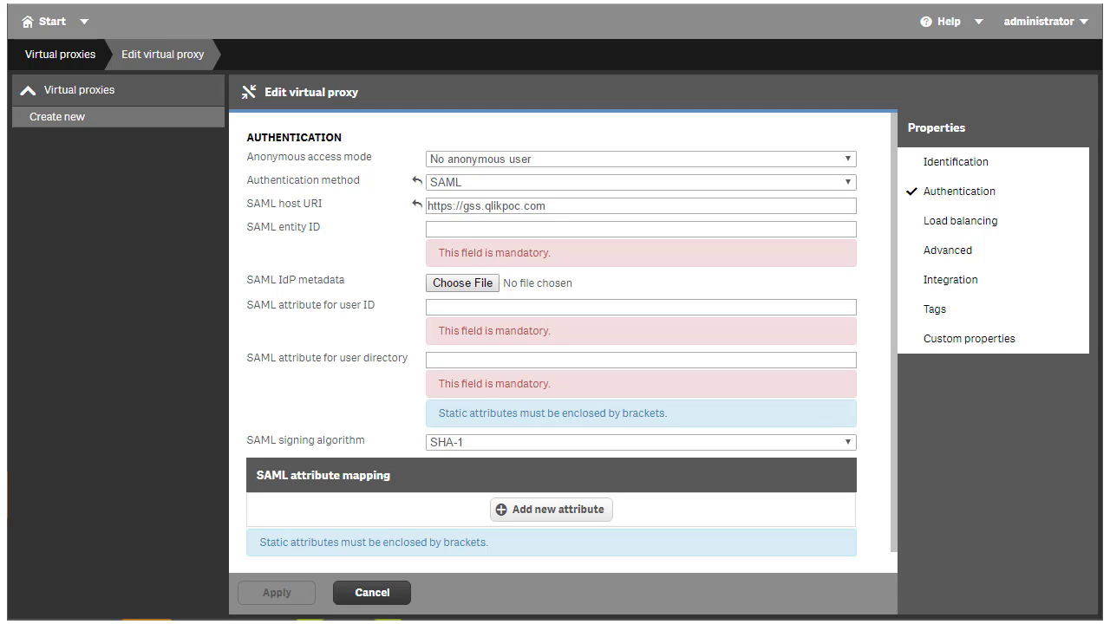
type("okta")
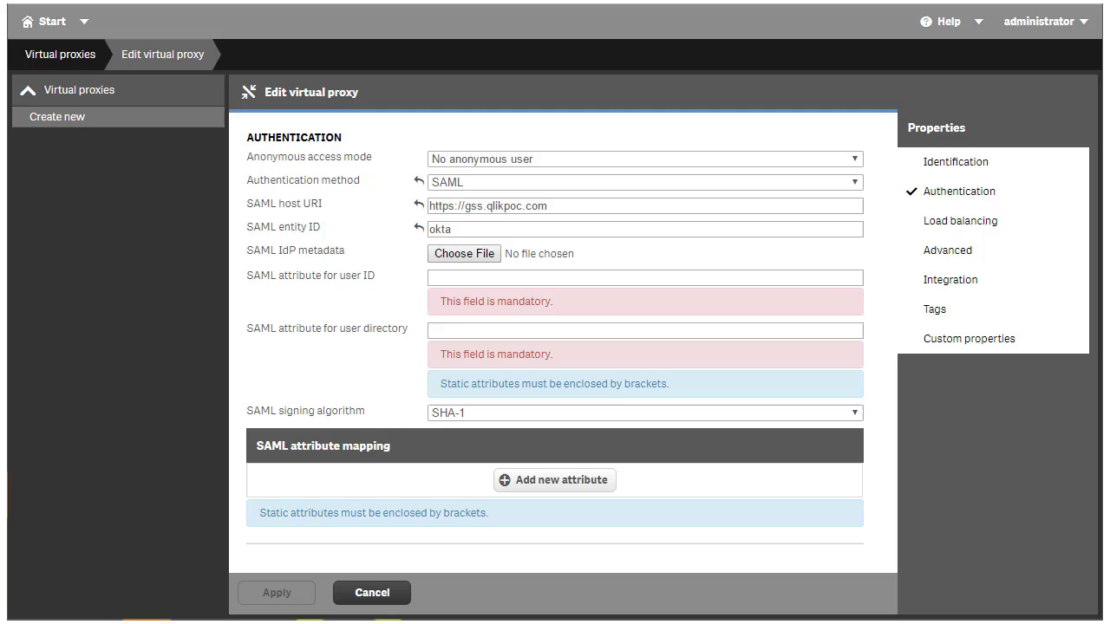
Enter 'email' as the SAML user ID attribute and move to the user directory attribute field.
type("email")
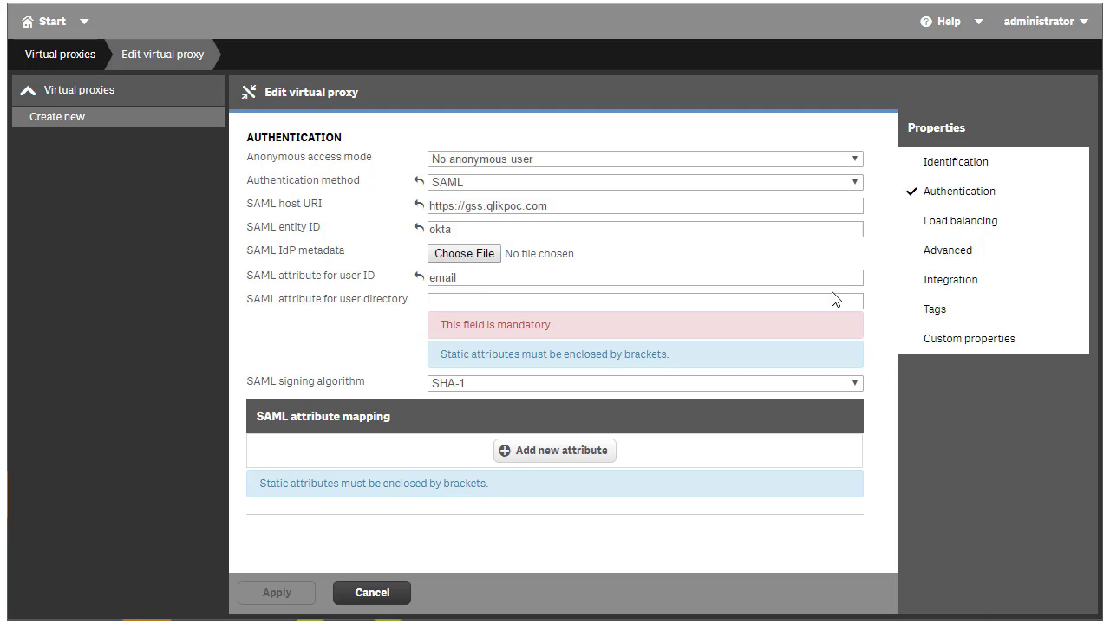
left_click(768, 301)
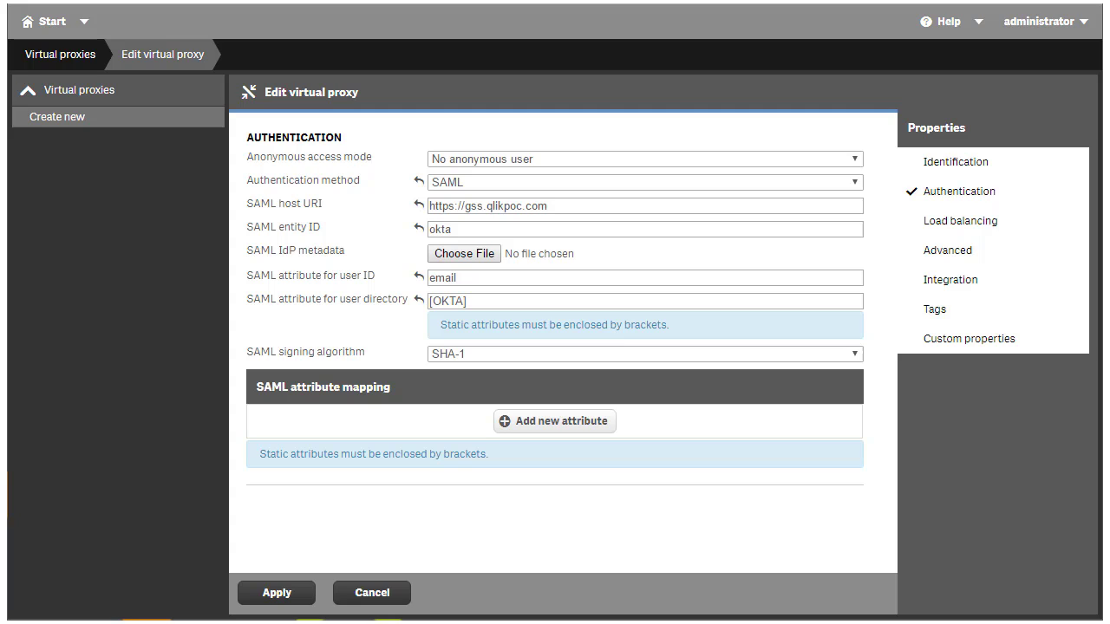
Add a non-mandatory mapping from SAML attribute 'groups' to Qlik Sense attribute 'group'.
left_click(586, 425)
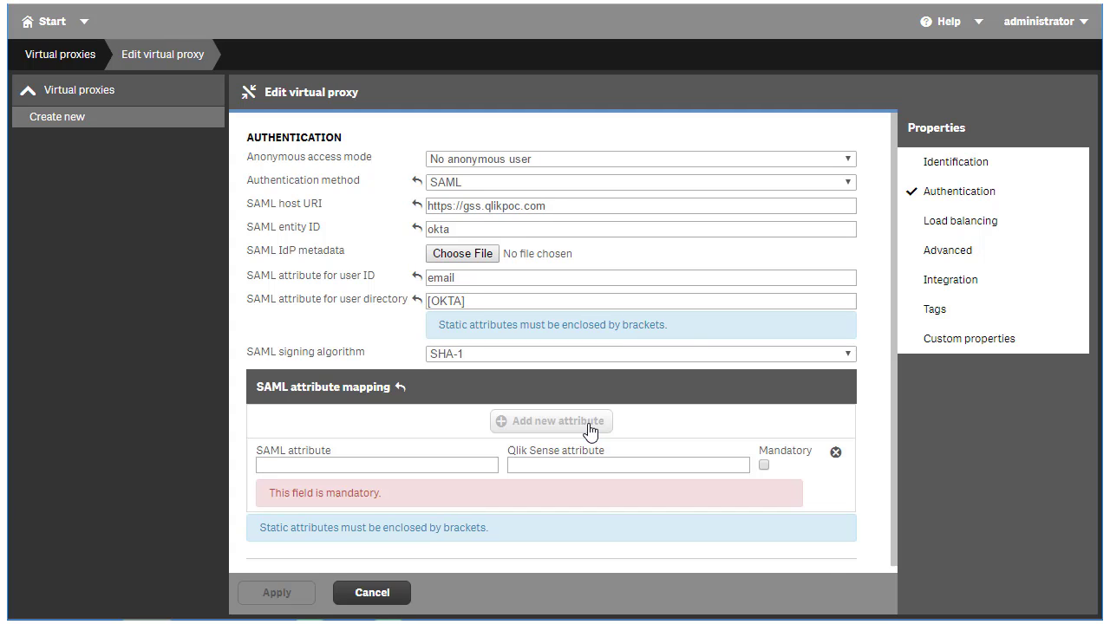
left_click(463, 463)
type("groups")
left_click(546, 465)
type("group")
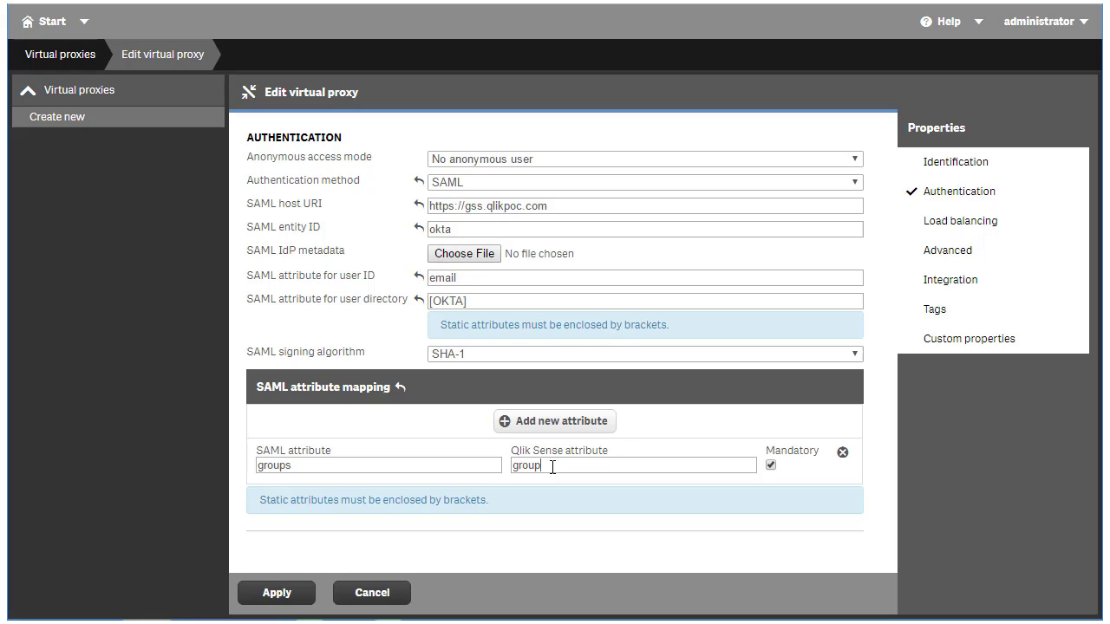
left_click(771, 467)
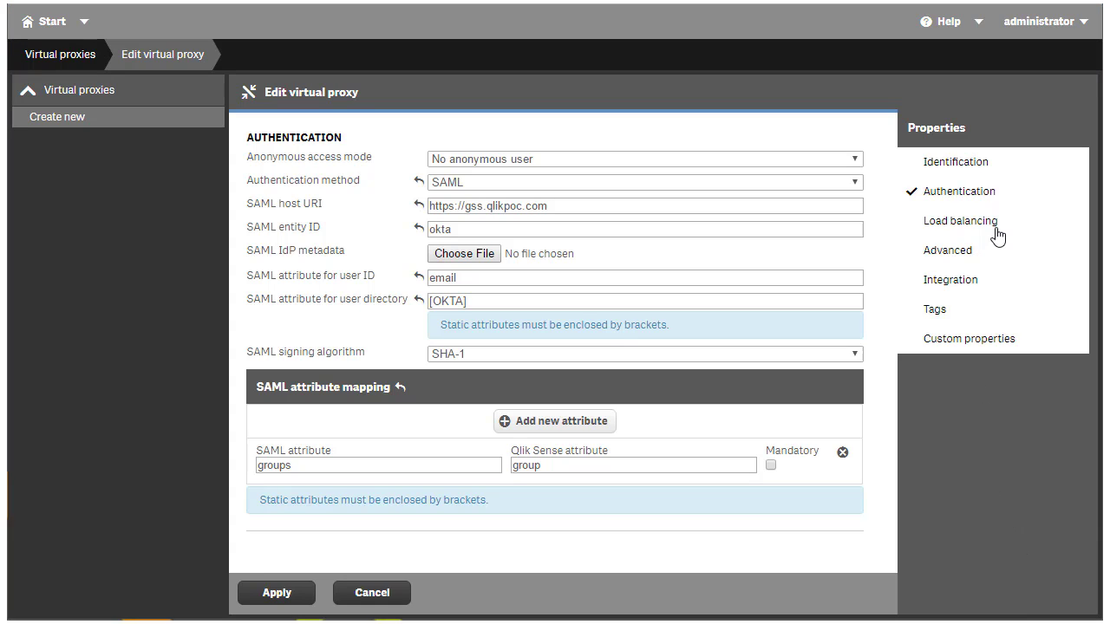
Add the Central node as a load balancing server node for the proxy.
left_click(979, 194)
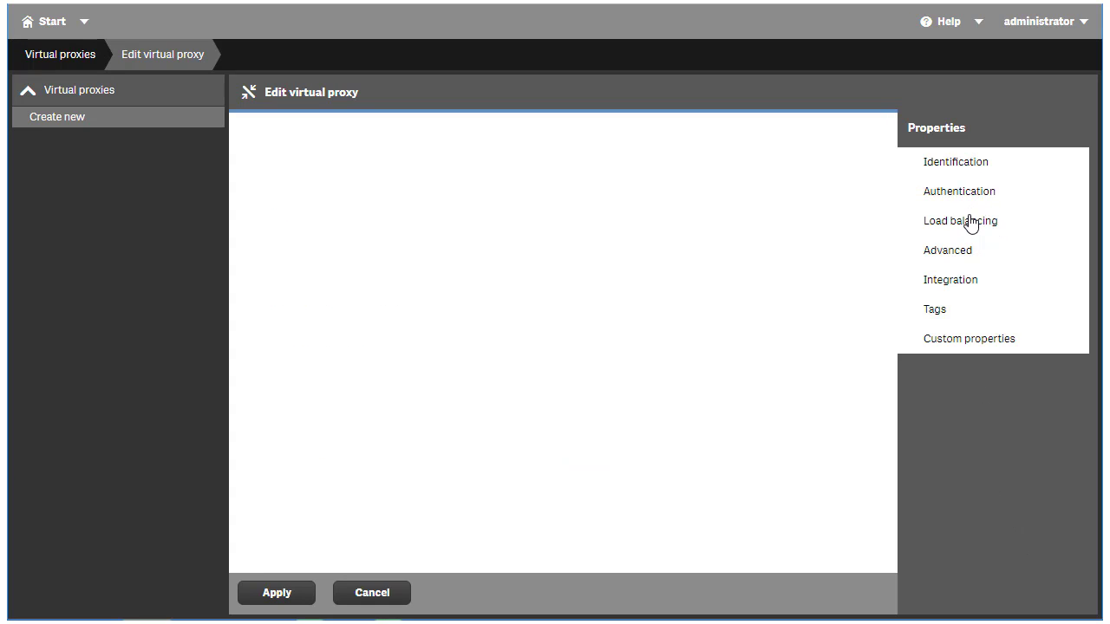
left_click(963, 220)
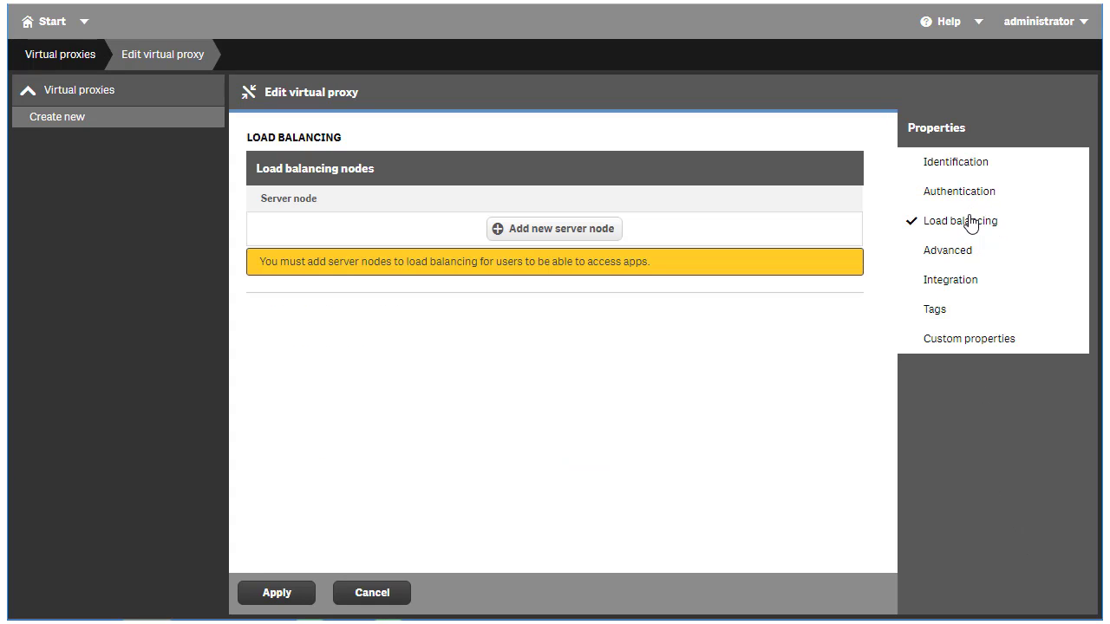
left_click(539, 238)
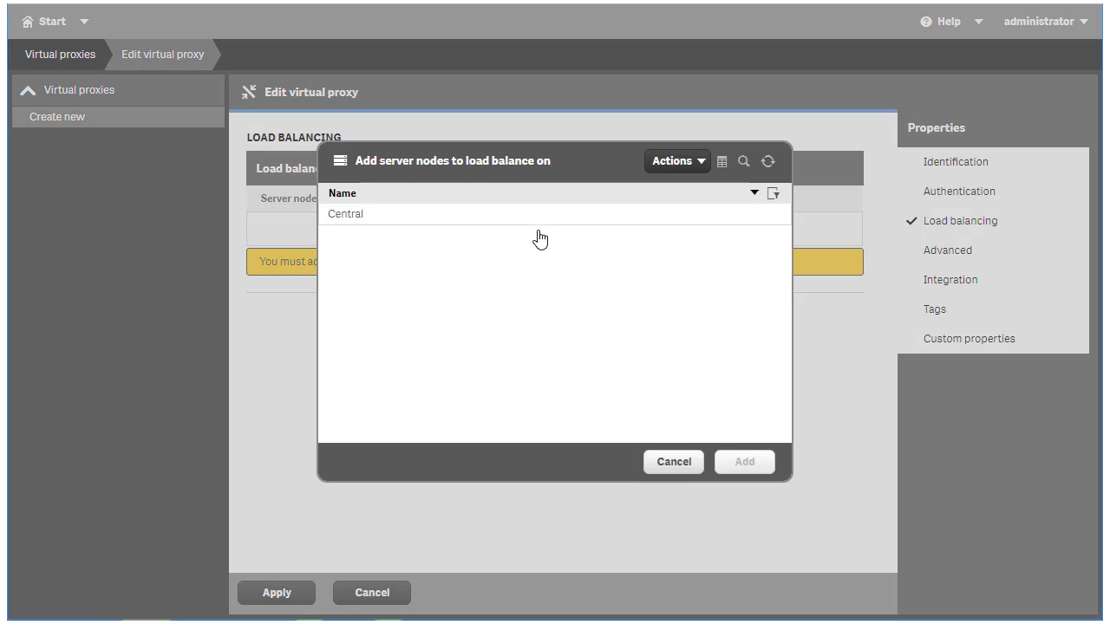
left_click(484, 219)
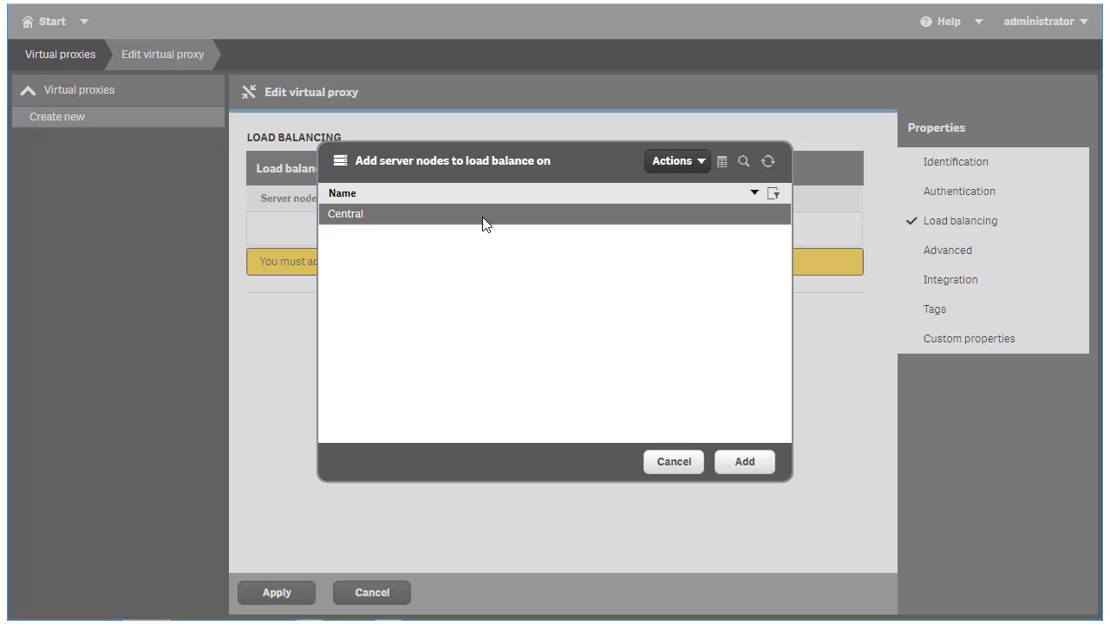
left_click(751, 476)
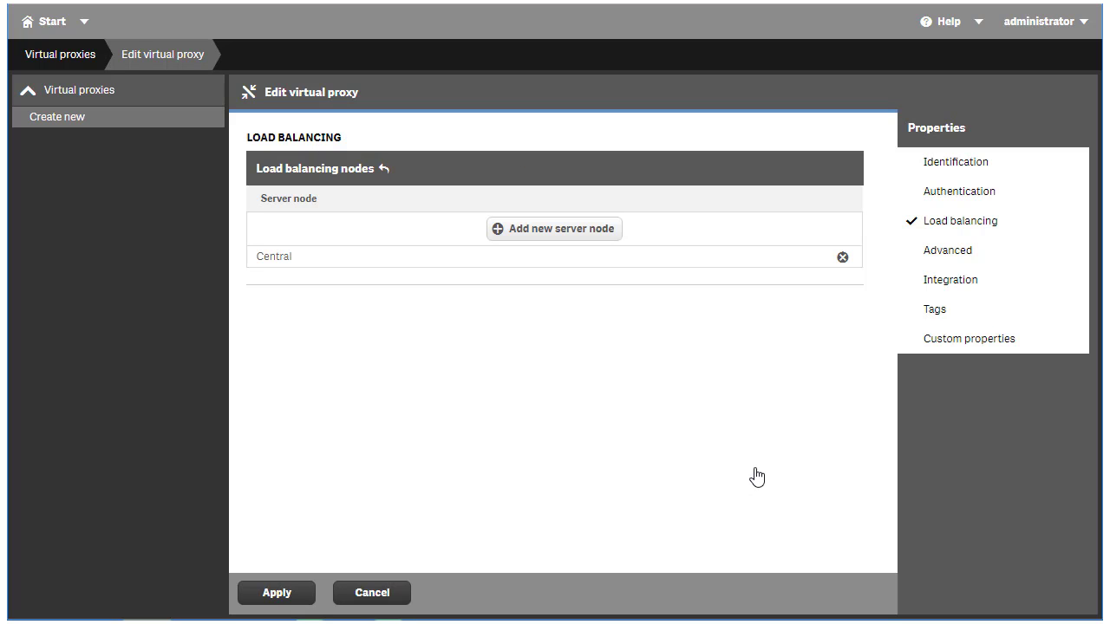
Add gss.qlikpoc.com to the host white list under Advanced settings.
left_click(937, 224)
left_click(945, 252)
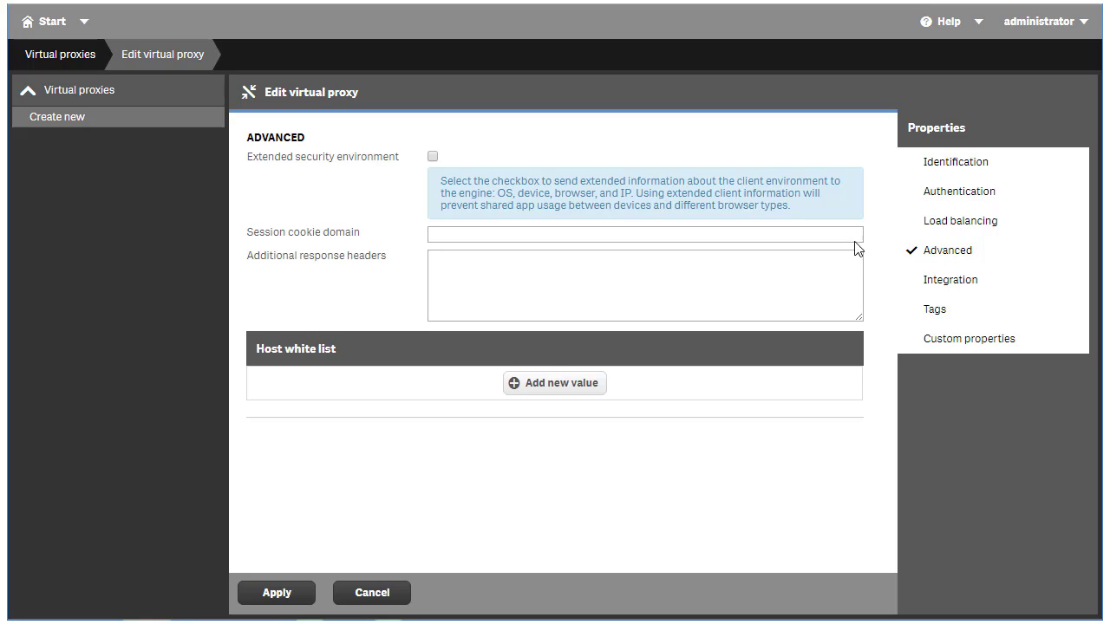
left_click(540, 389)
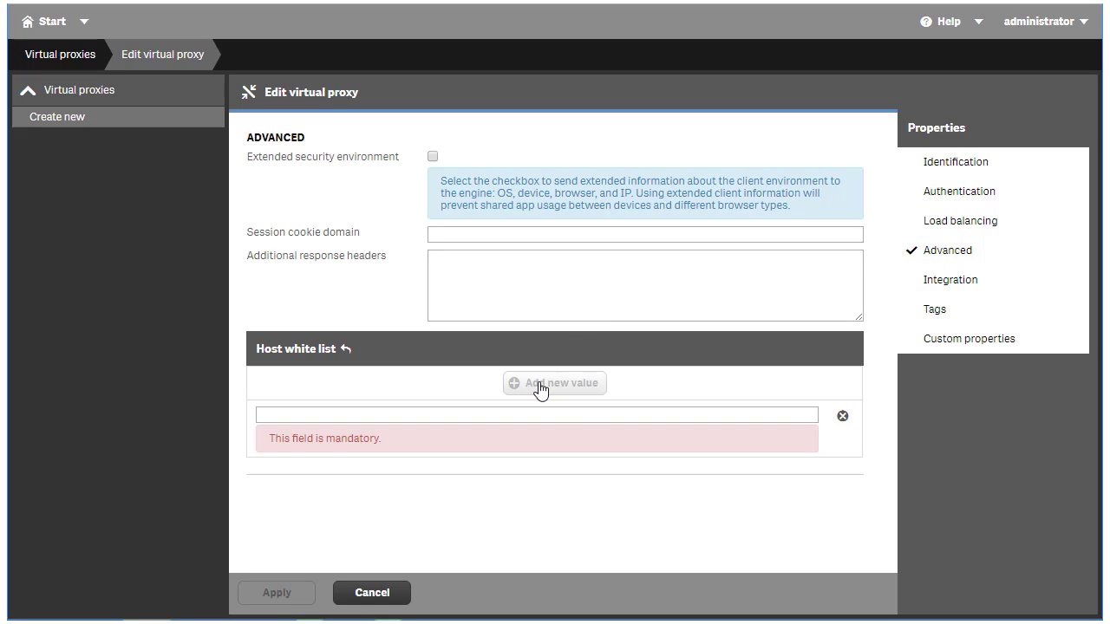
type("gss.qlikpoc.com")
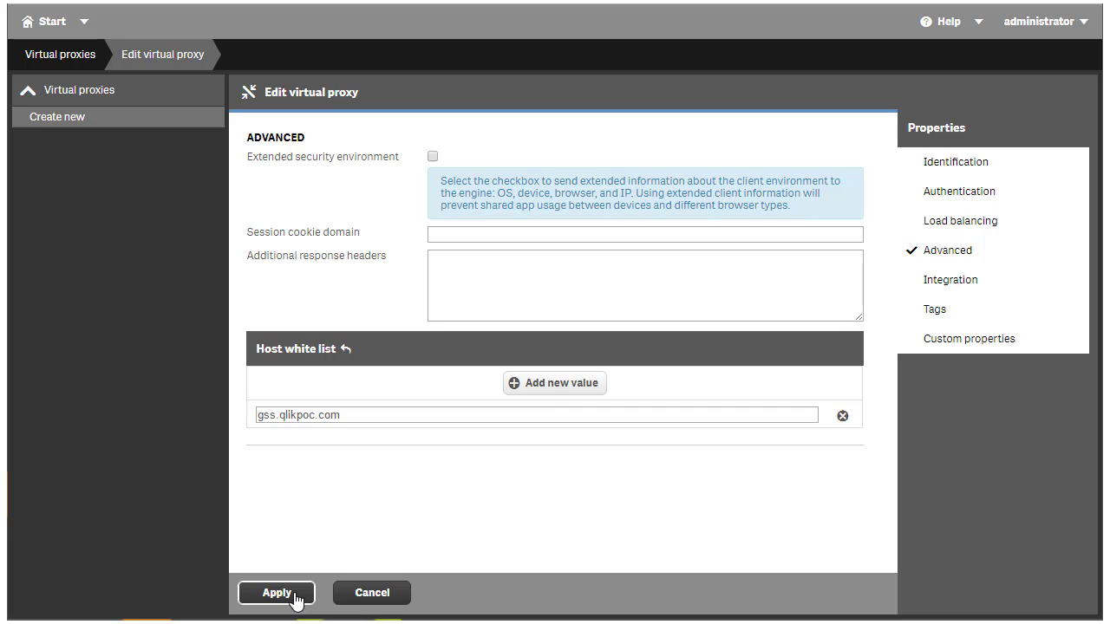
Save the okta virtual proxy, accepting the proxy restart, and link it to the Central proxy service.
left_click(296, 598)
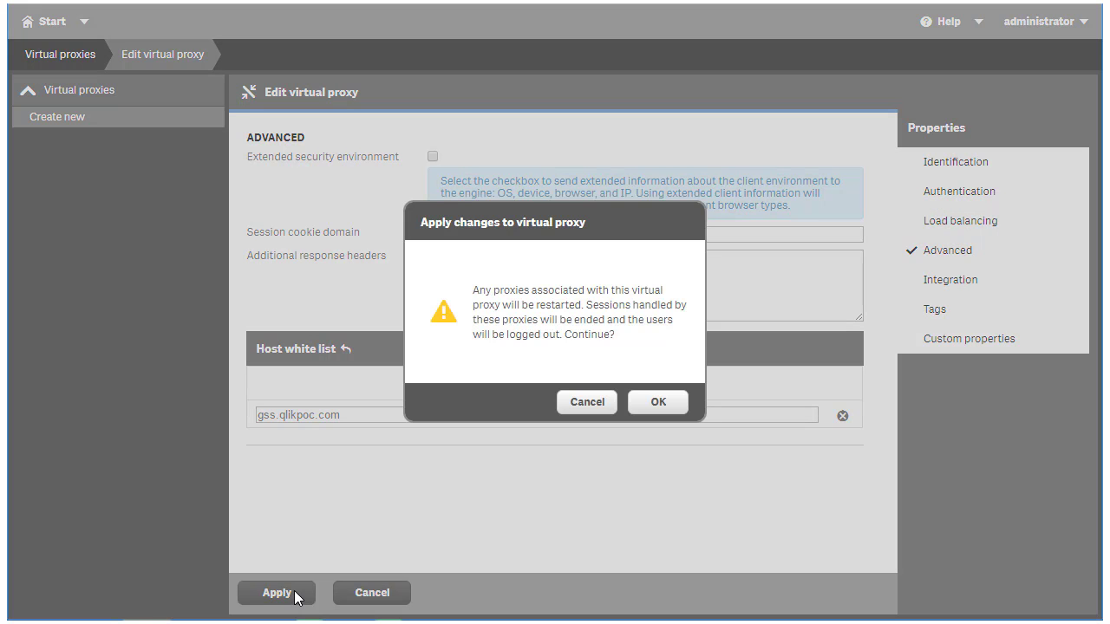
left_click(658, 403)
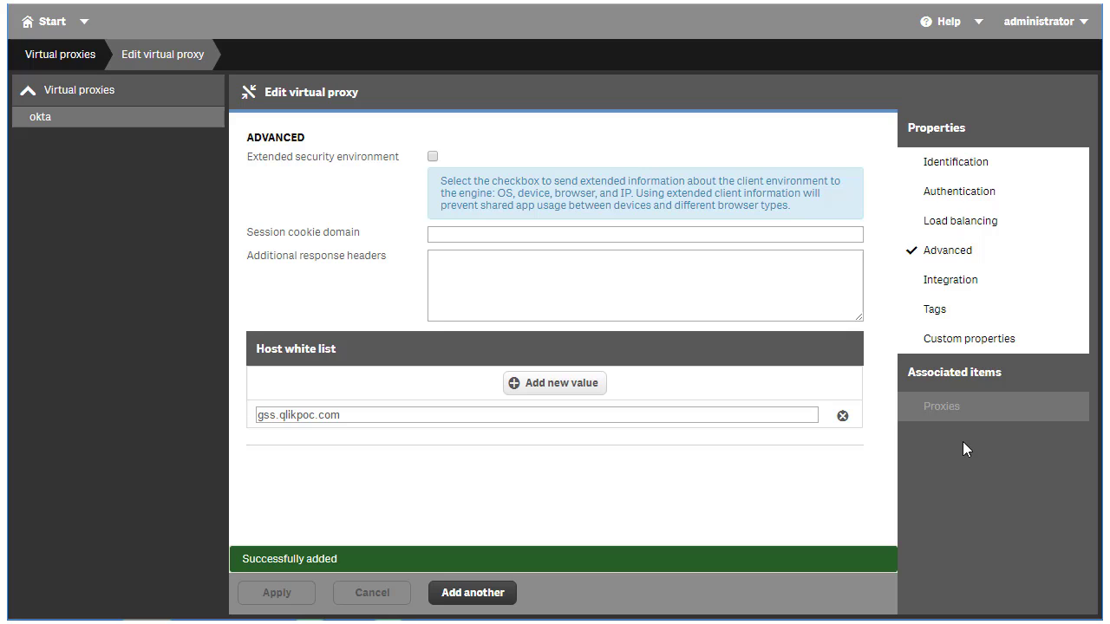
left_click(980, 414)
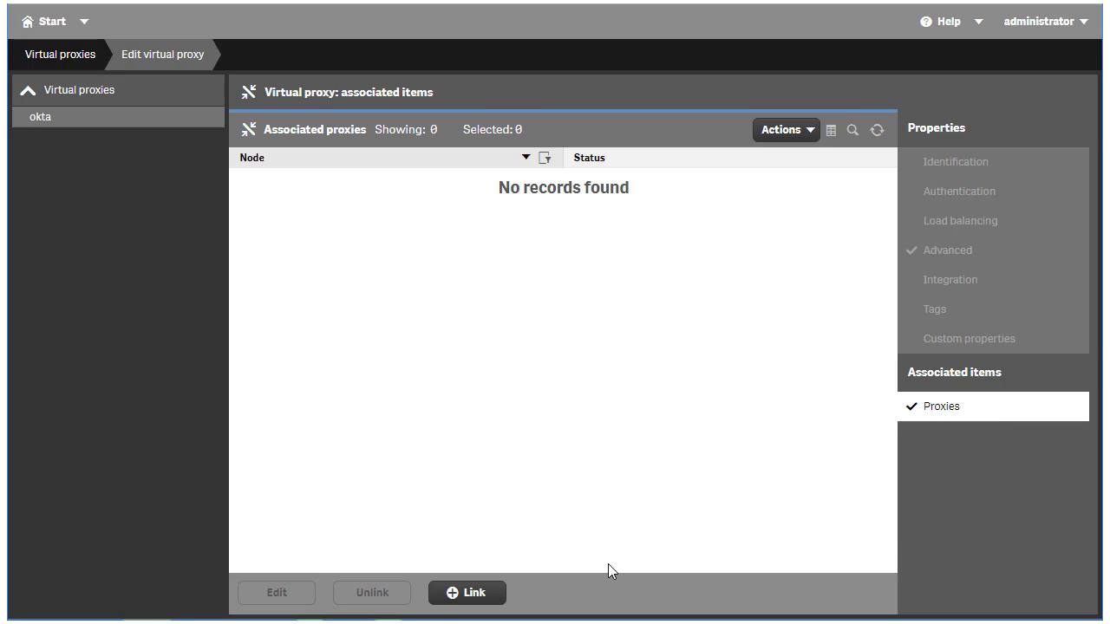
left_click(480, 595)
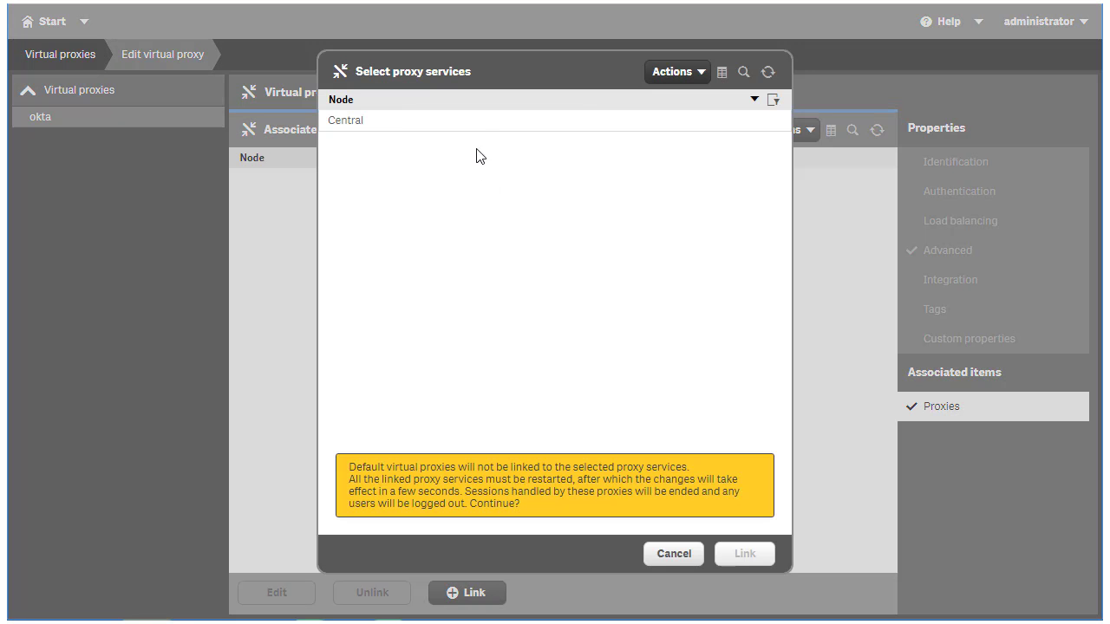
left_click(481, 126)
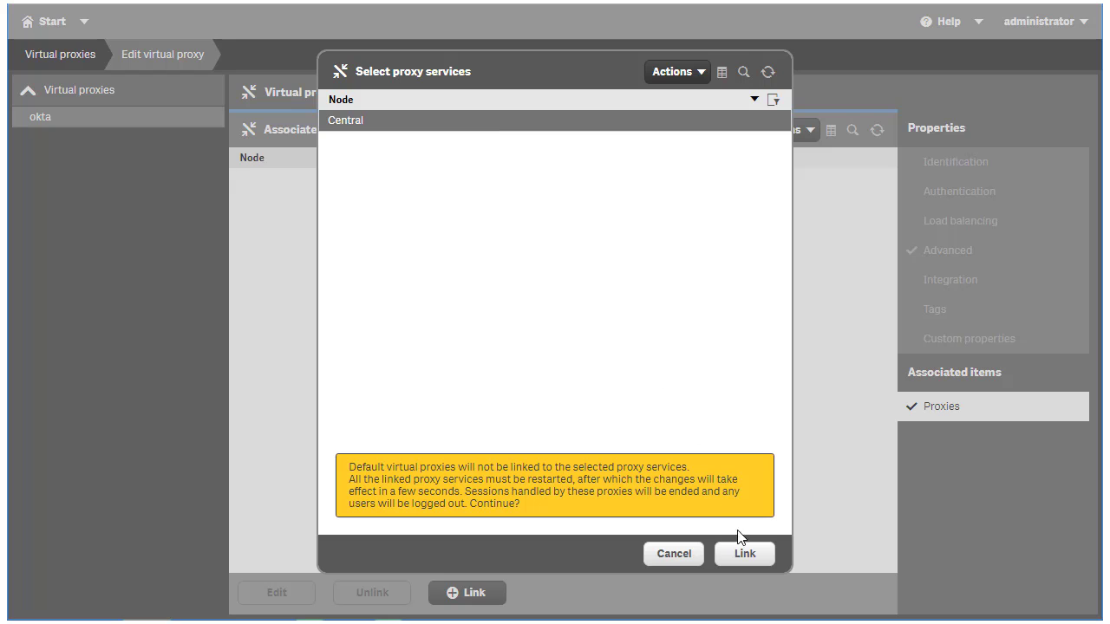
left_click(747, 557)
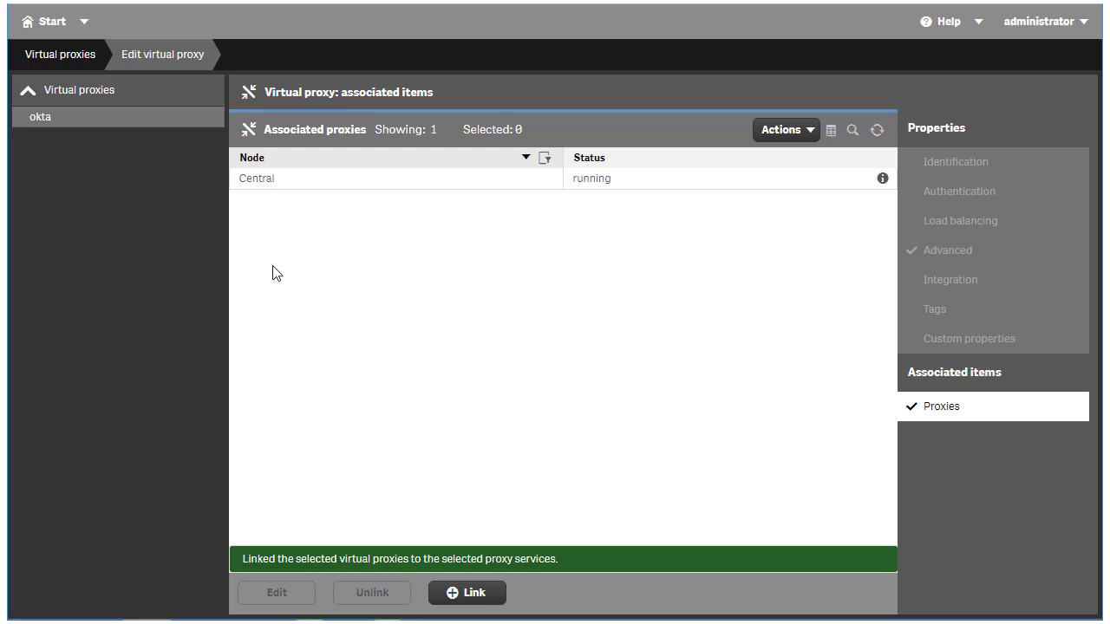
Refresh the QMC session, then download okta's SP metadata as okta_metadata_sp.xml and open it.
left_click(152, 102)
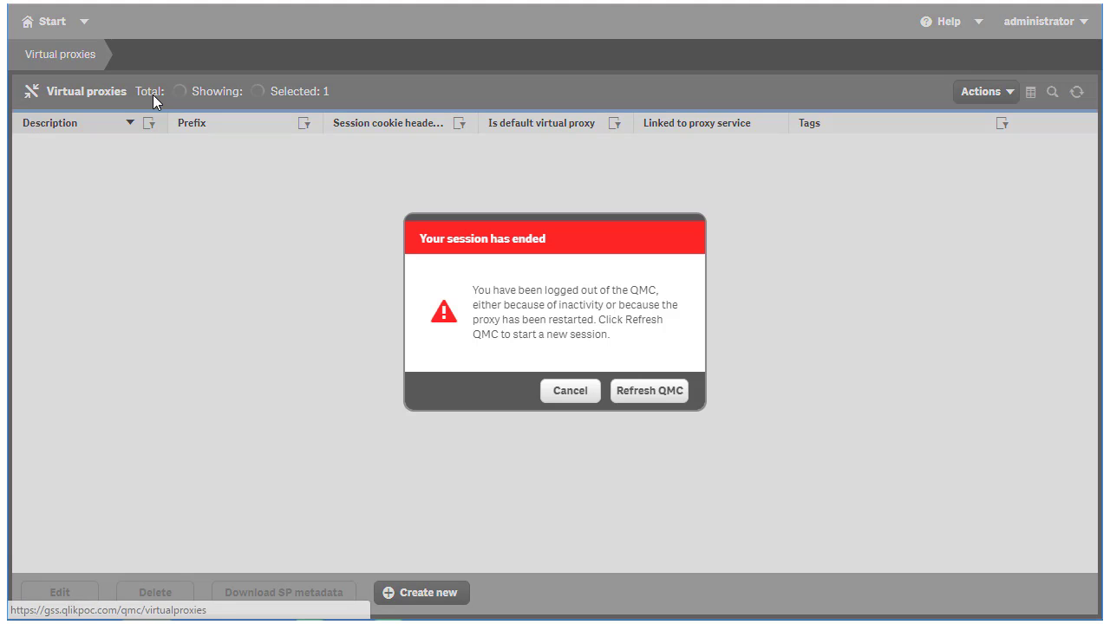
left_click(644, 395)
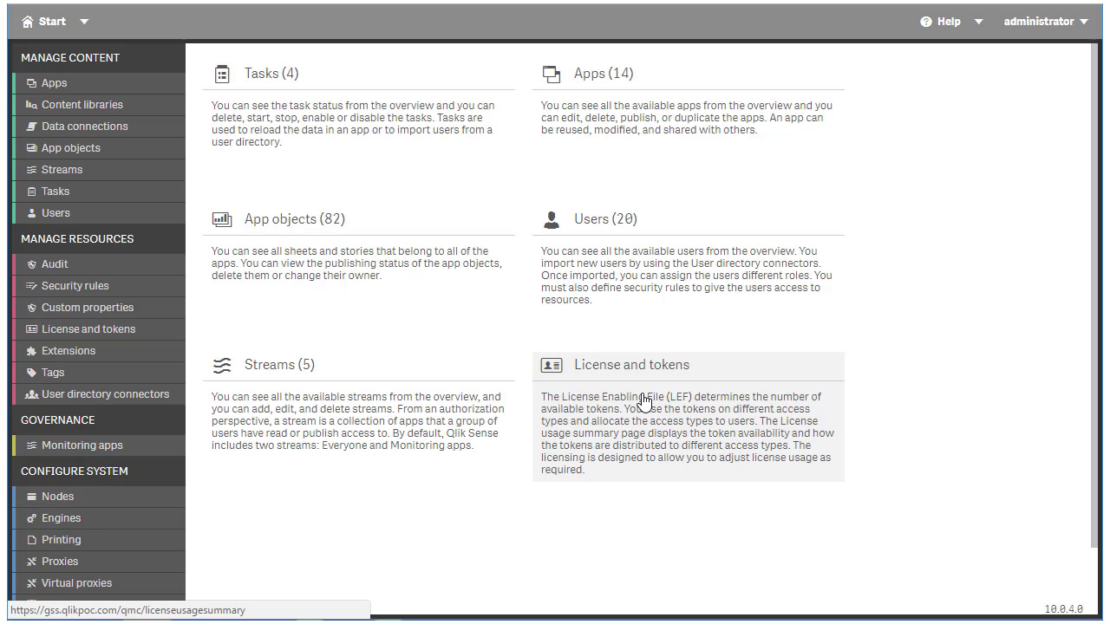
left_click(162, 591)
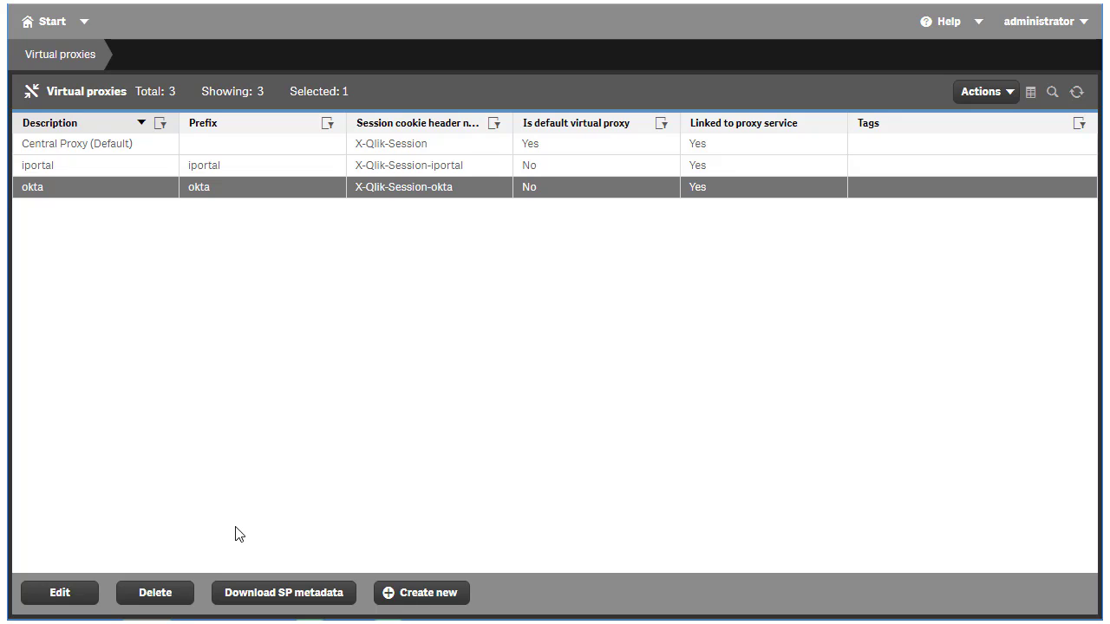
left_click(305, 595)
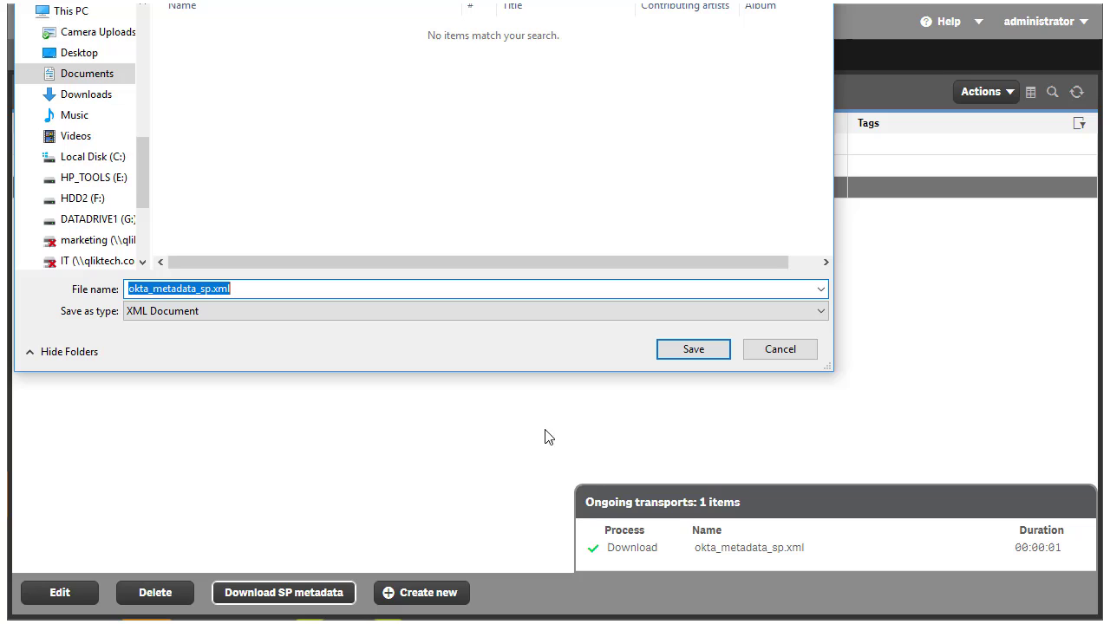
left_click(692, 355)
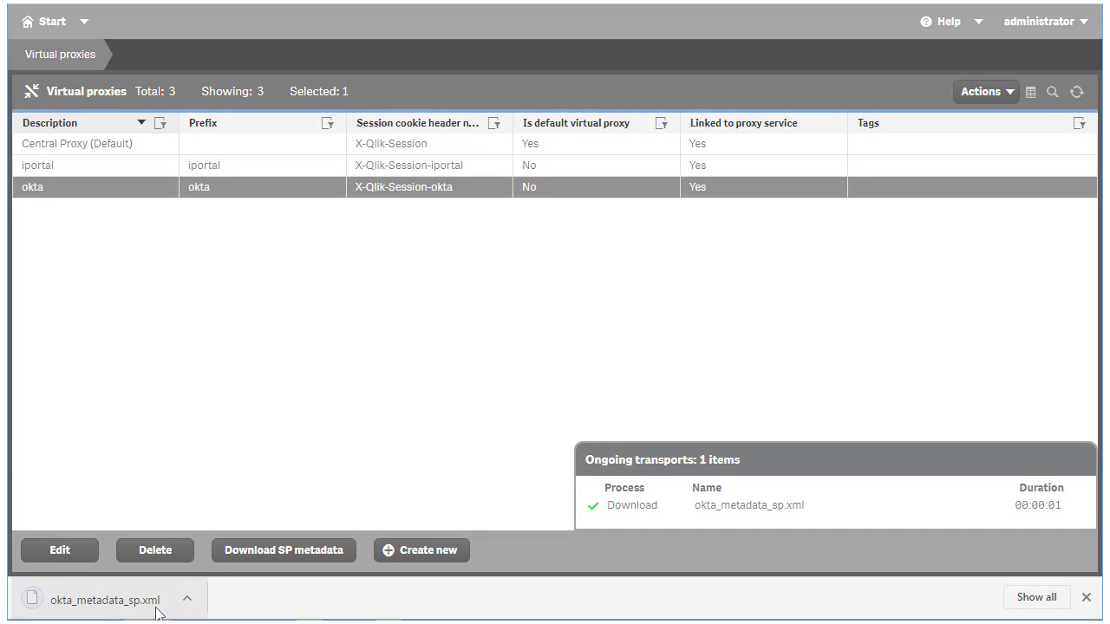
left_click(157, 612)
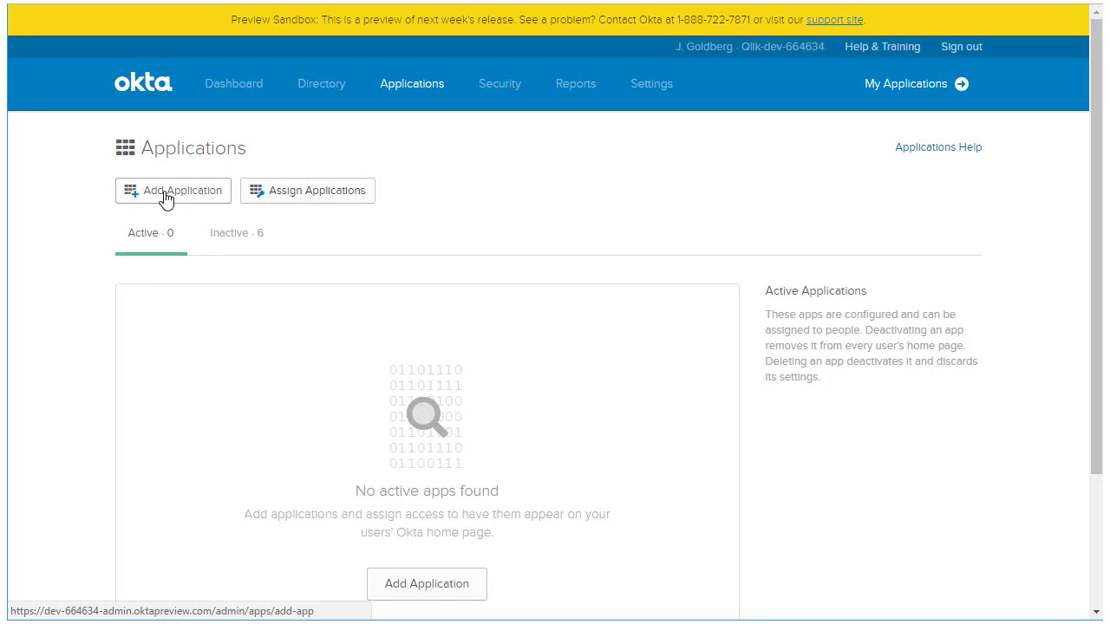
Add a new custom Okta application using SAML 2.0 as the sign-on method.
left_click(141, 192)
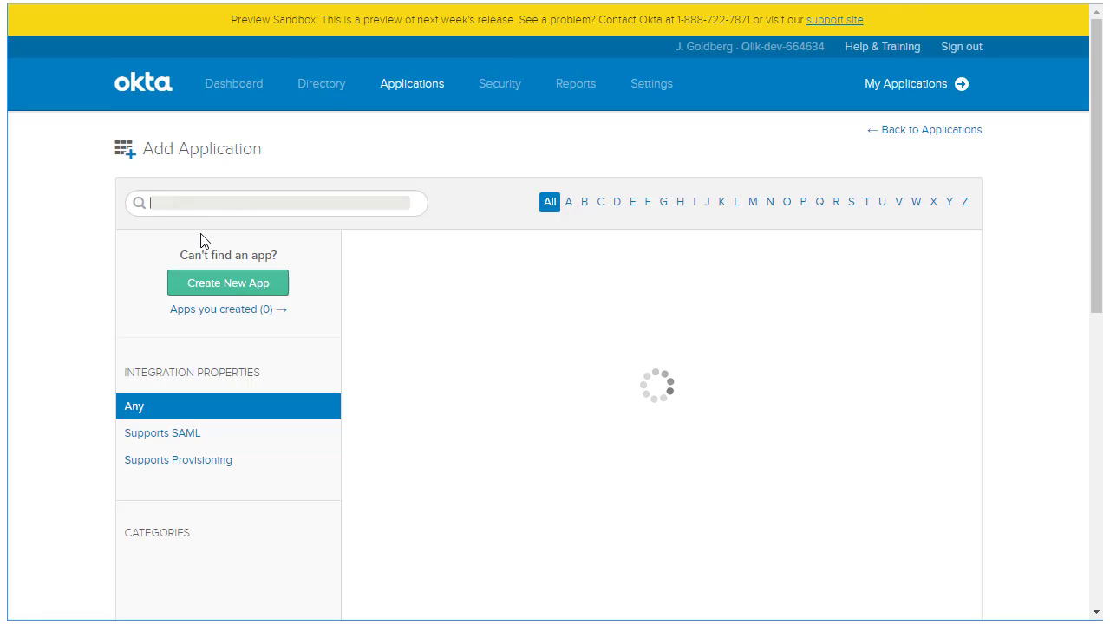
left_click(239, 286)
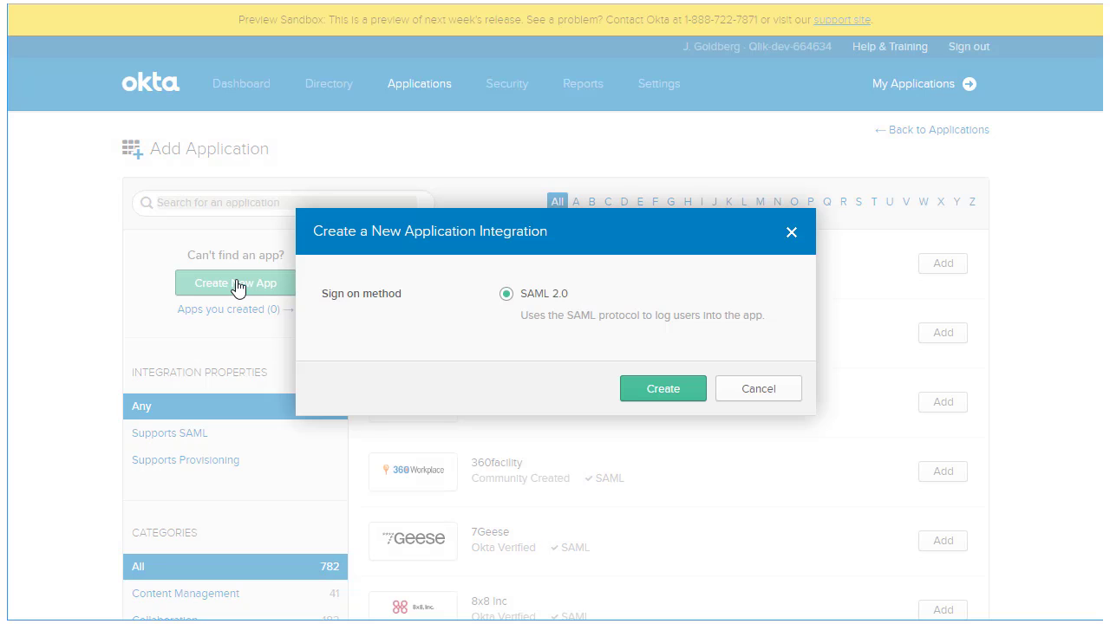
Create the SAML 2.0 app named 'Qlik Sense SAML Configuration', hiding its icon from users and Okta Mobile.
left_click(661, 391)
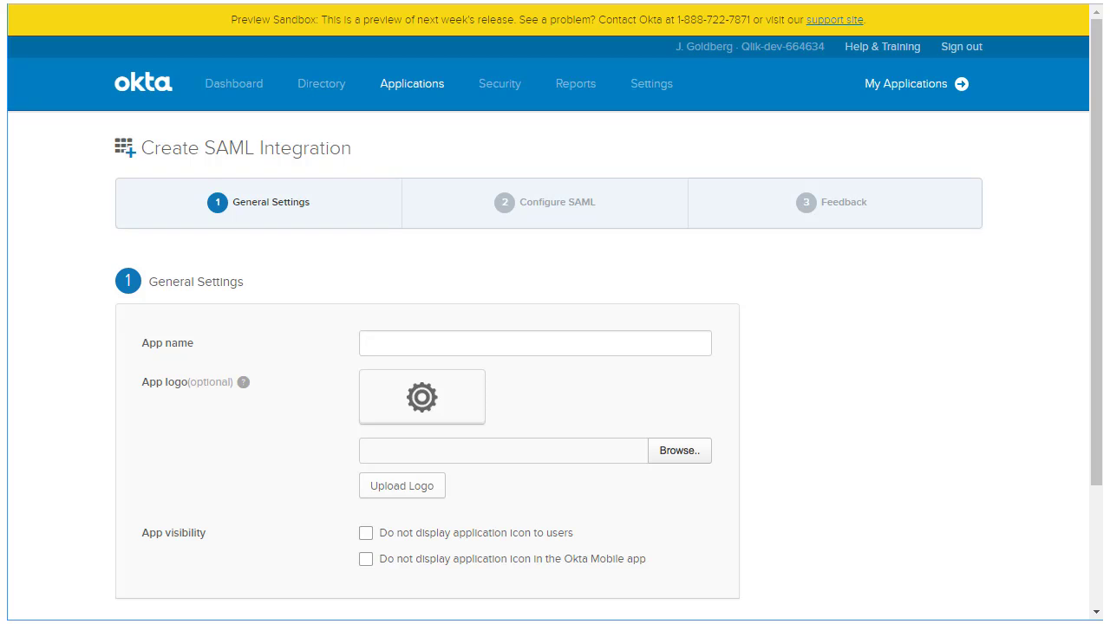
type("Qlik Sense SAML Configuration")
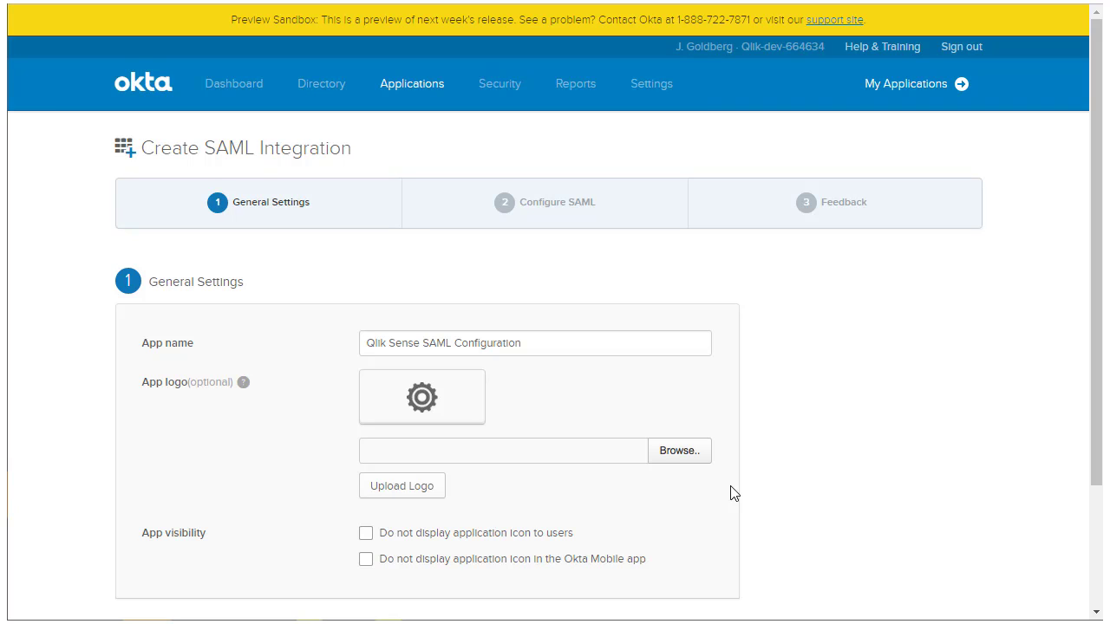
left_click(367, 536)
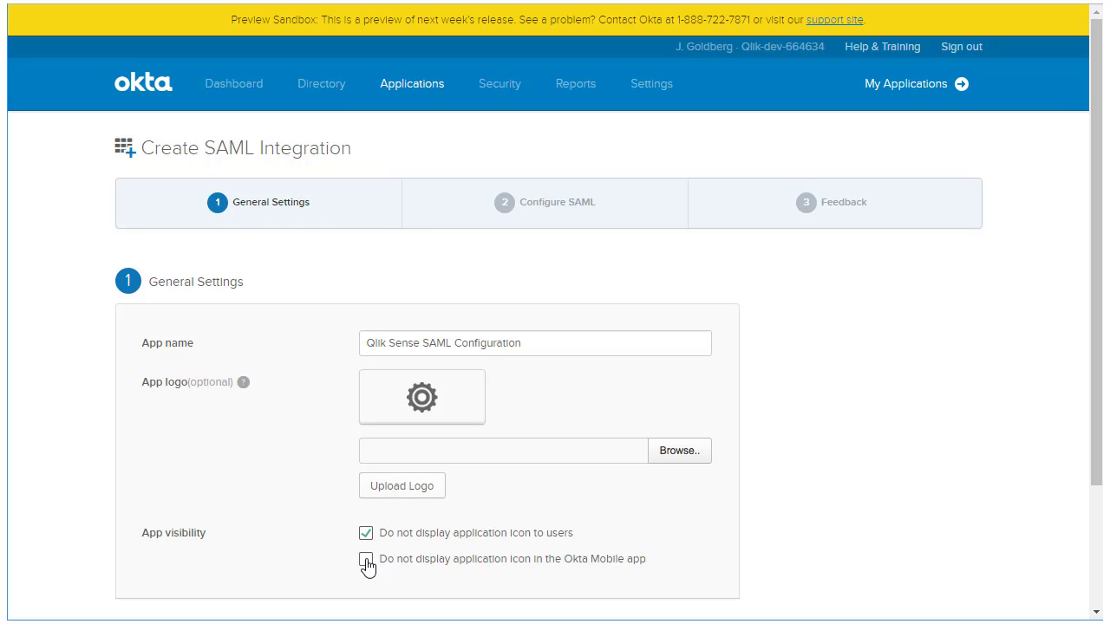
left_click(366, 562)
scroll(484, 596, "down", 2)
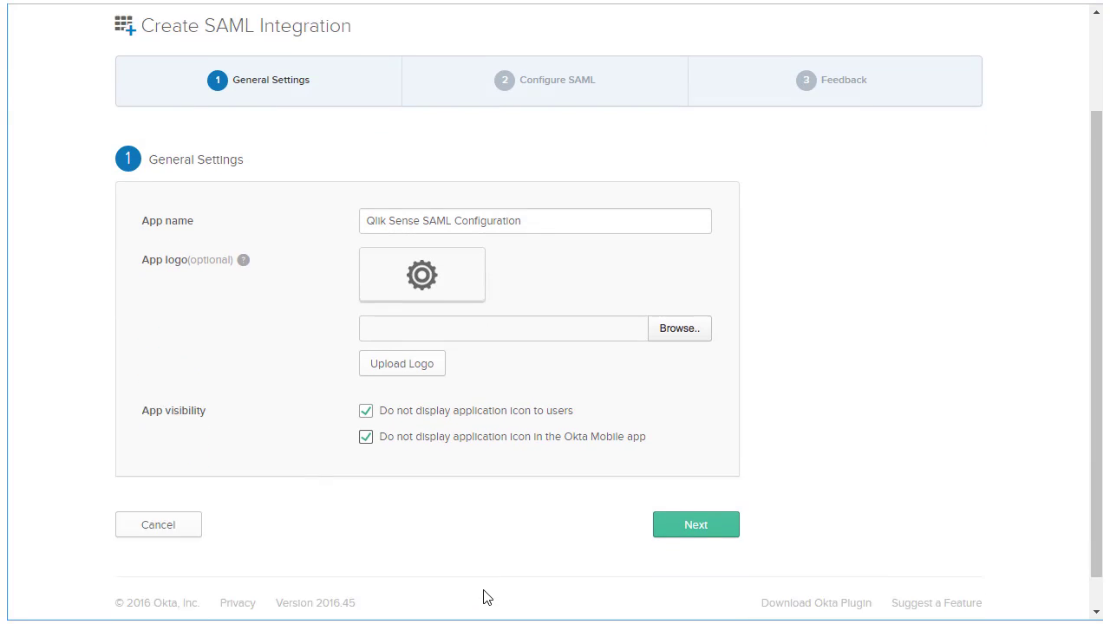
left_click(681, 501)
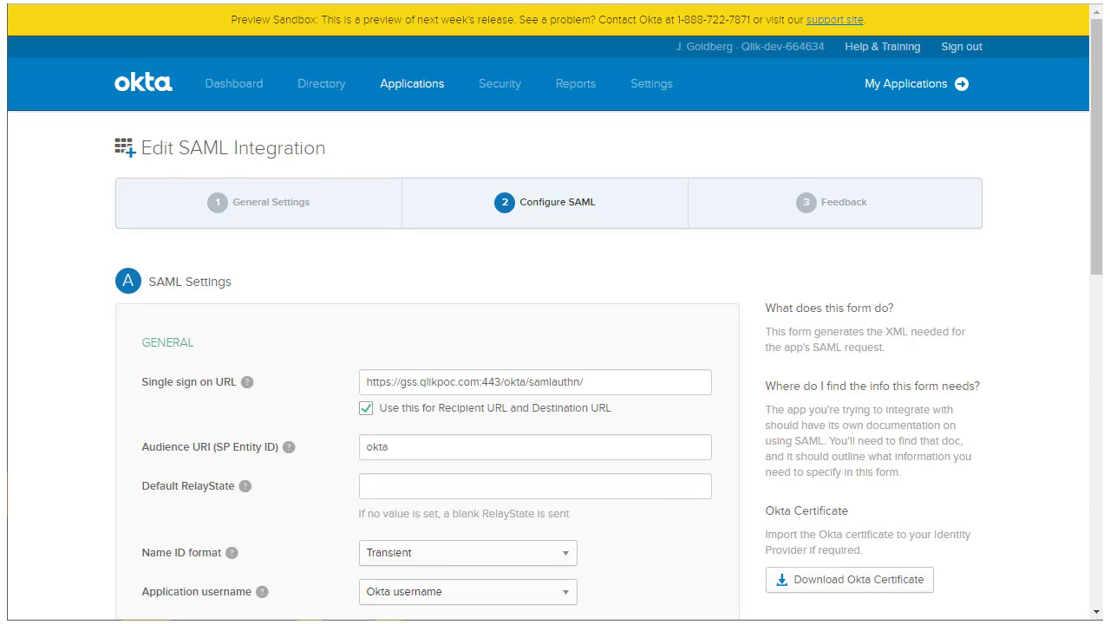
triple_click(665, 382)
left_click(666, 383)
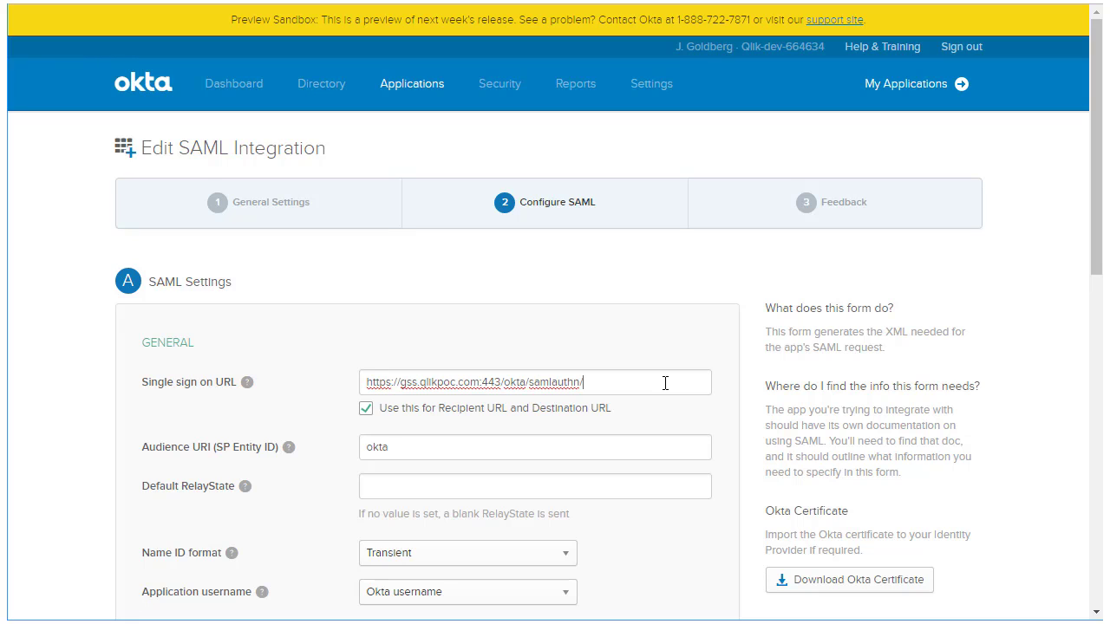
left_click(665, 451)
scroll(694, 529, "down", 1)
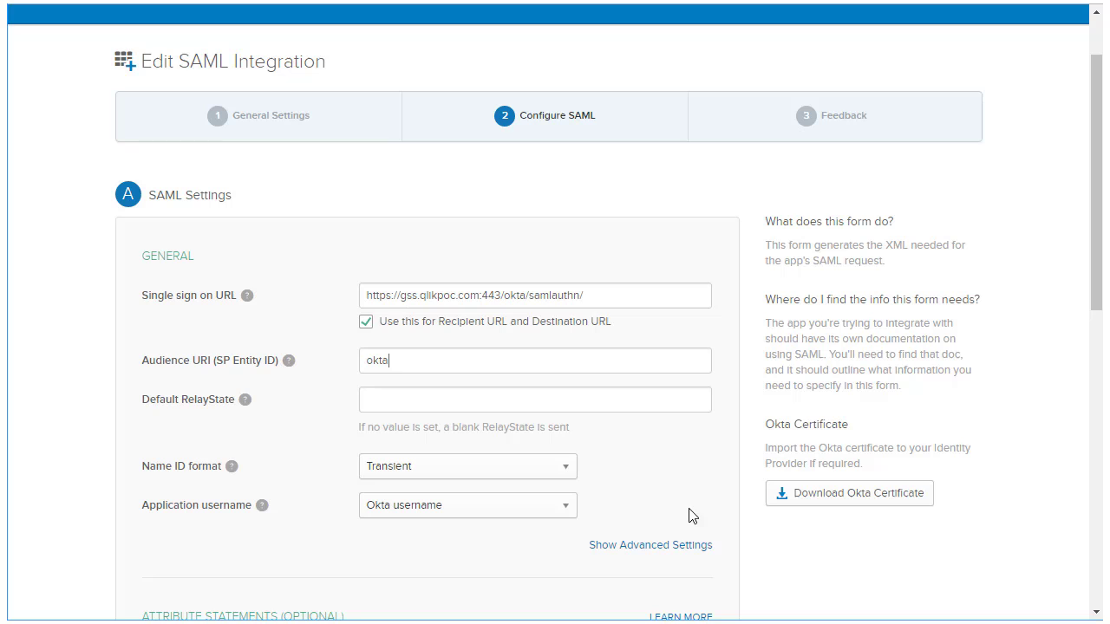
left_click(567, 473)
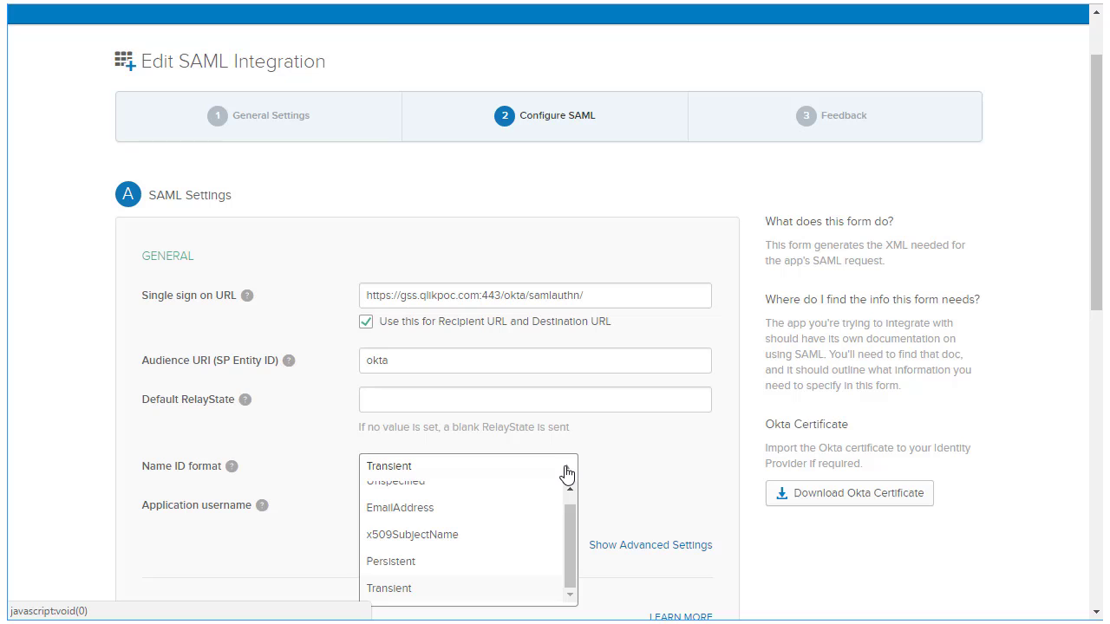
left_click(567, 473)
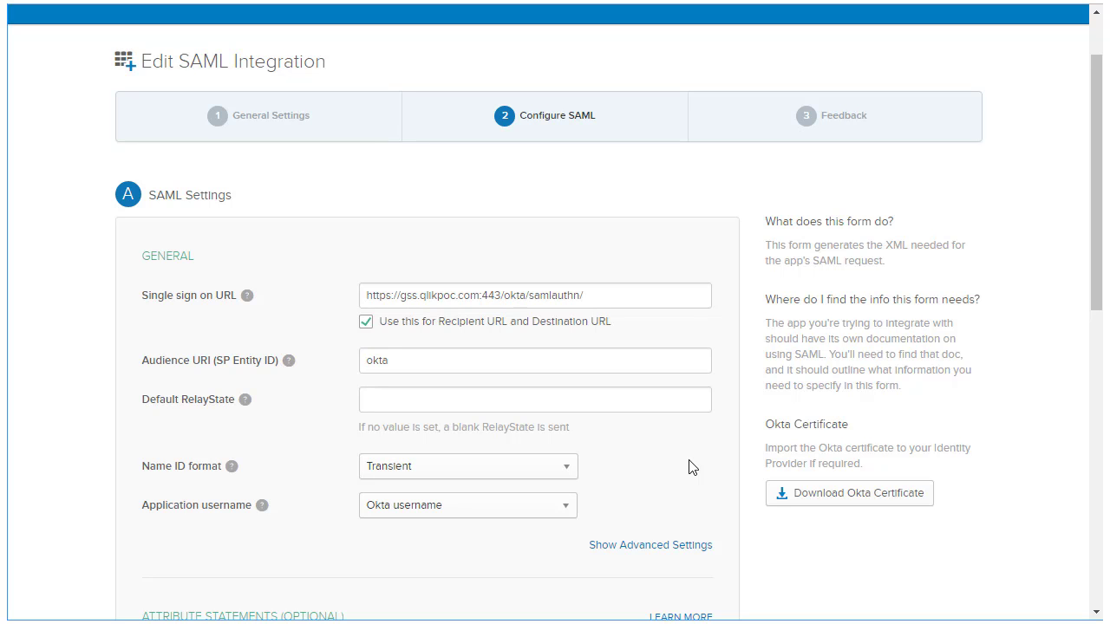
Map the email attribute to user.email and add a groups attribute filtered by Regex ^[A-Za-z0-9_]+$.
scroll(691, 469, "down", 5)
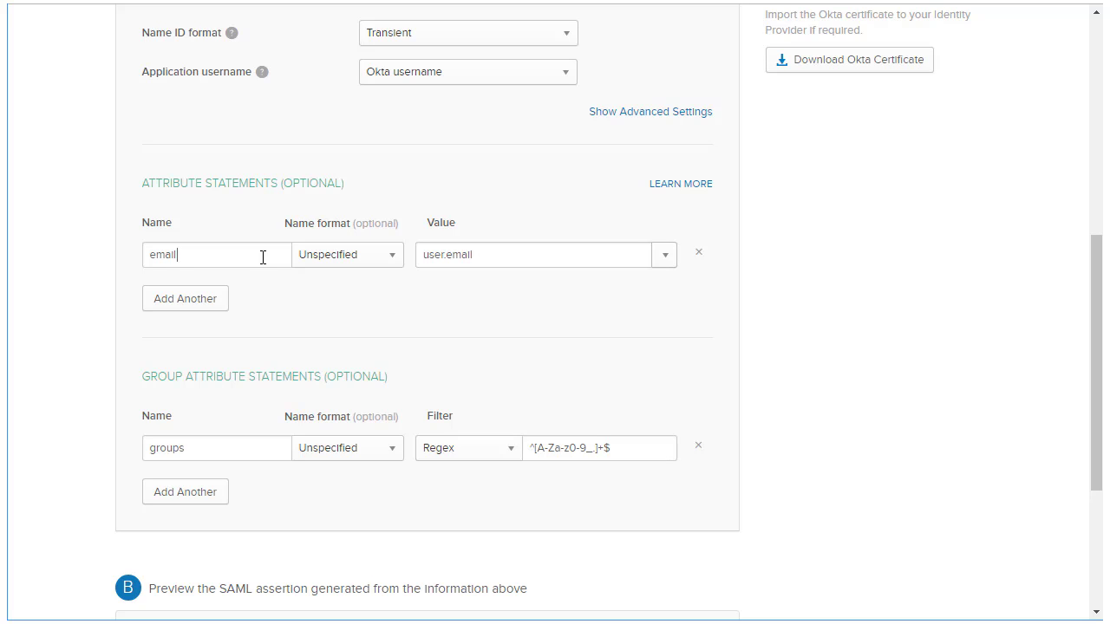
left_click(620, 255)
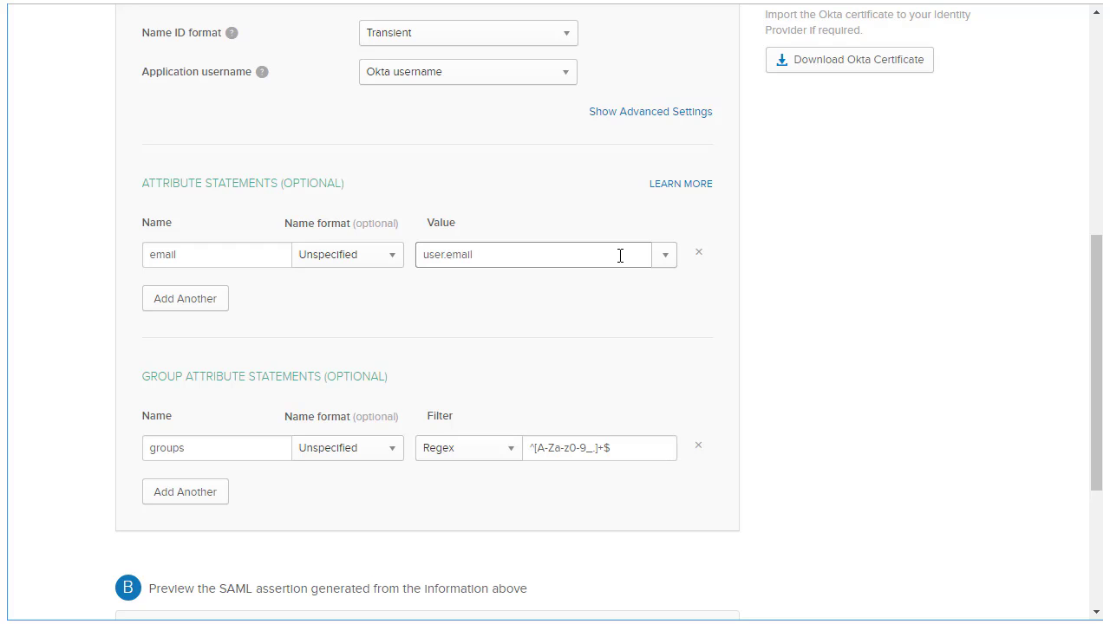
left_click(231, 447)
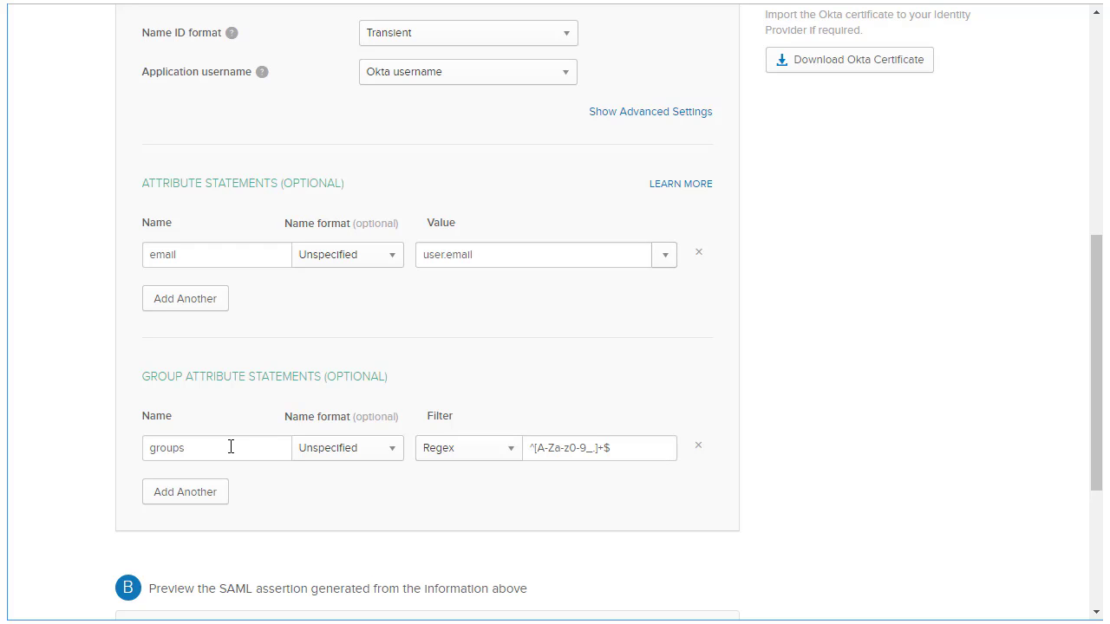
left_click(631, 445)
scroll(633, 494, "down", 3)
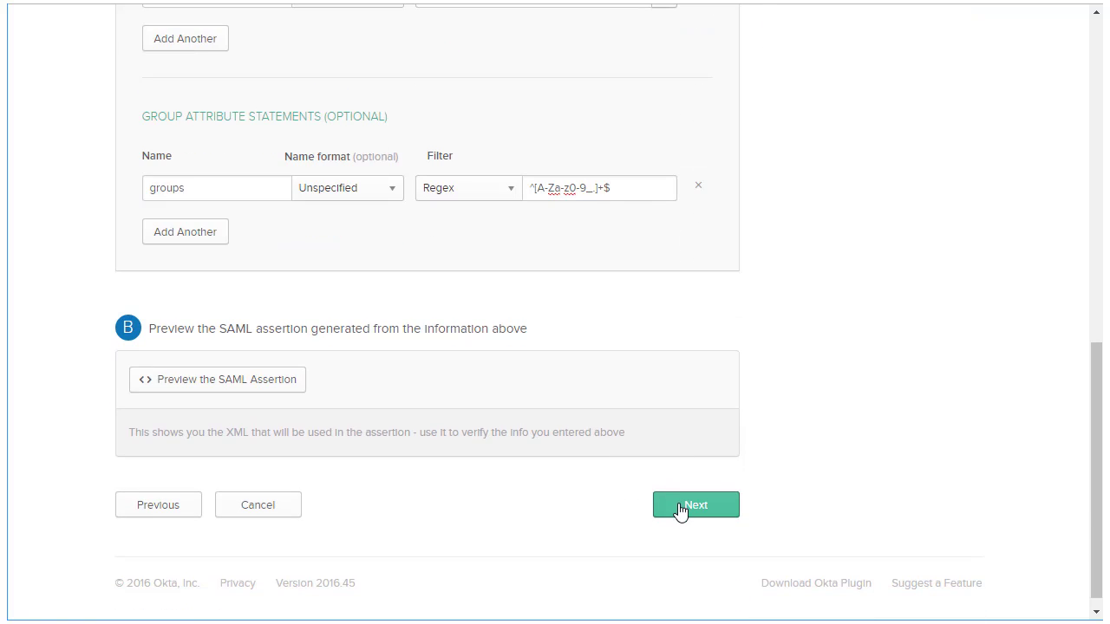
Submit the SAML settings and save the downloaded IdP metadata file with an .xml extension.
left_click(680, 508)
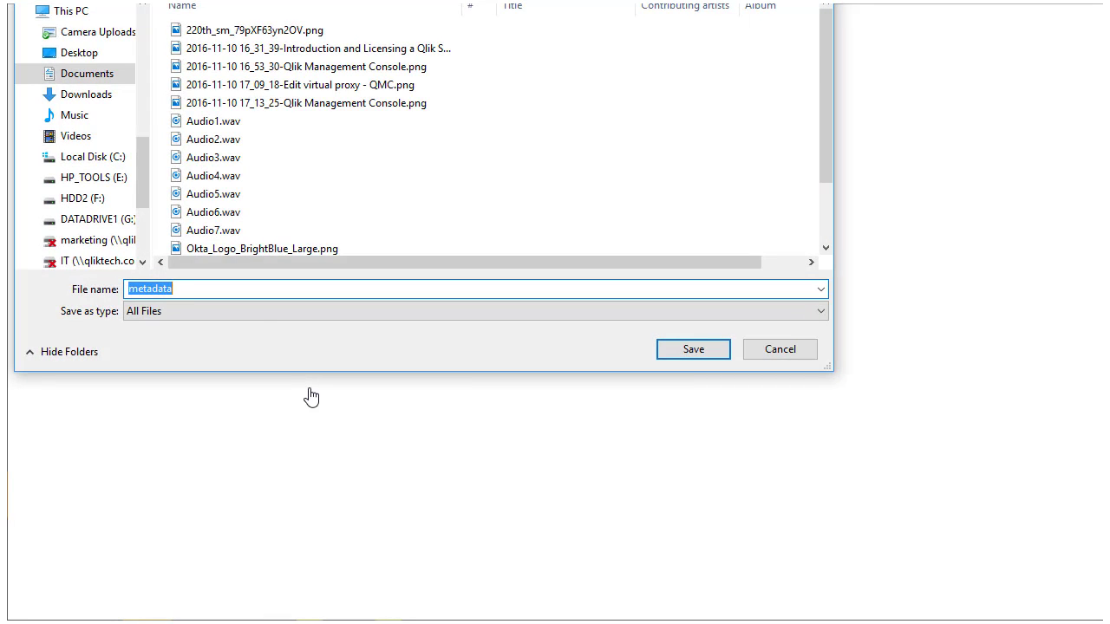
left_click(232, 288)
type(".xml")
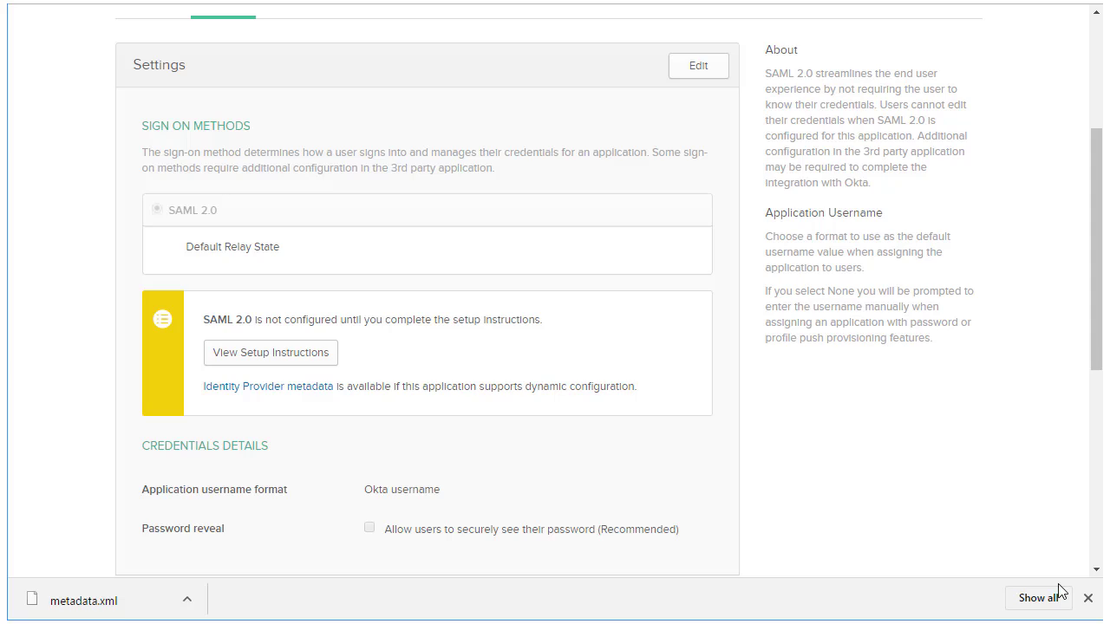
left_click(1088, 598)
View the three people assigned to the Qlik Sense SAML Configuration app.
scroll(711, 515, "up", 3)
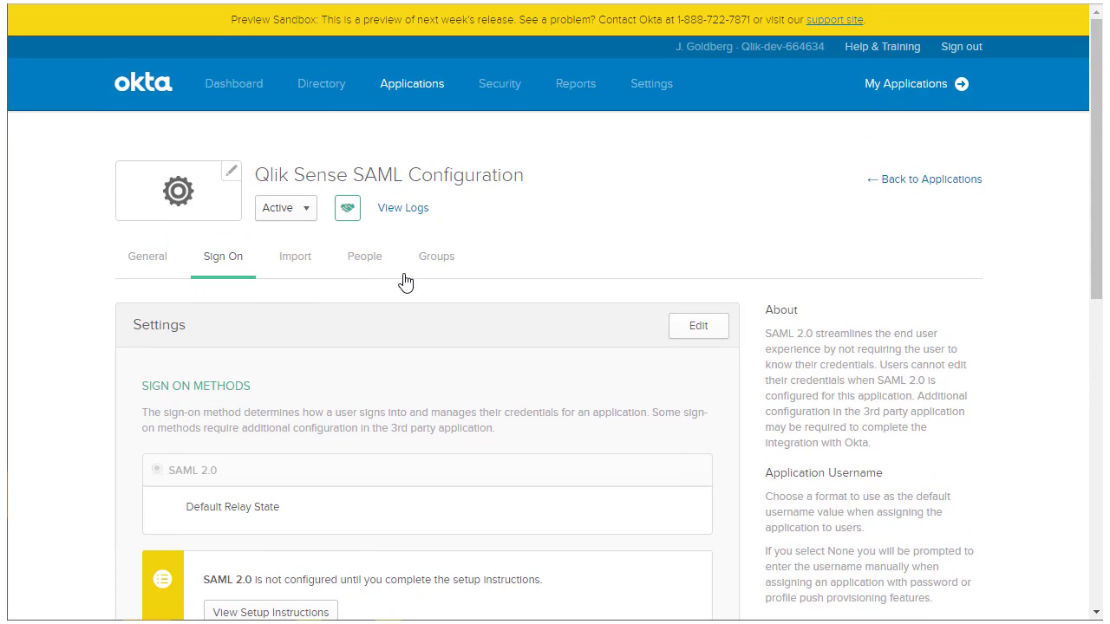
left_click(377, 274)
scroll(407, 368, "down", 1)
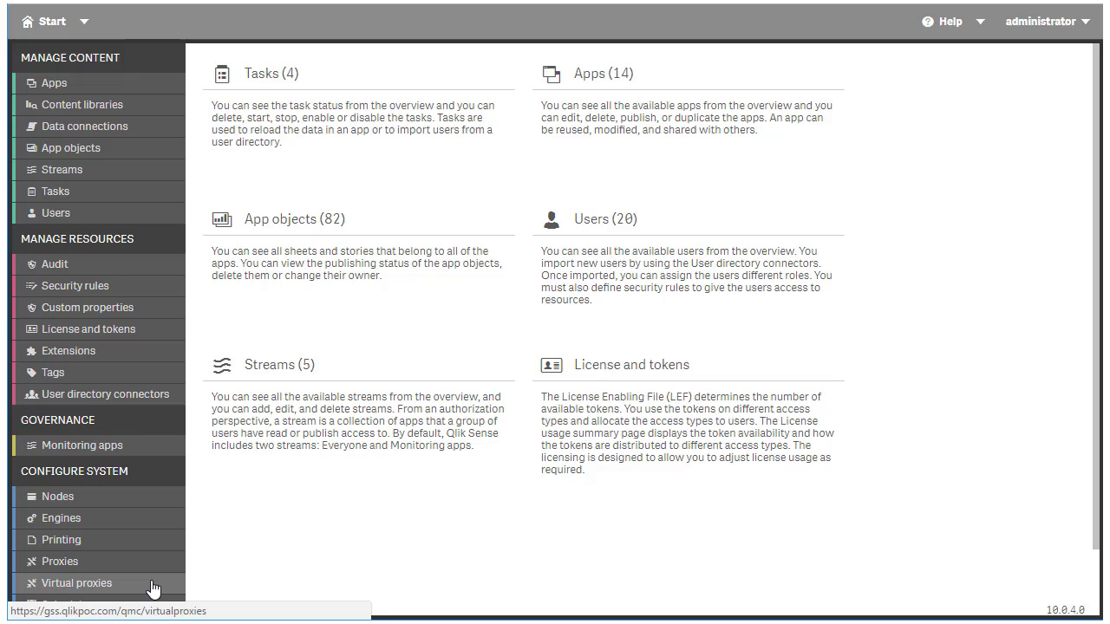
Load metadata.xml into the okta virtual proxy's authentication settings, apply with proxy restart, and reload QMC.
left_click(152, 587)
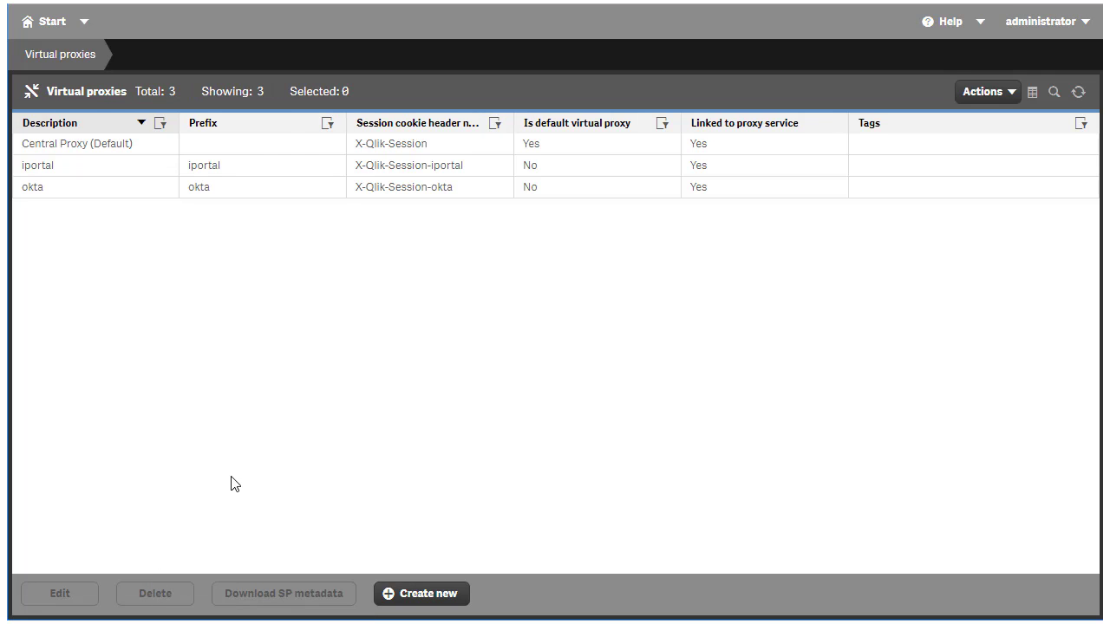
double_click(111, 198)
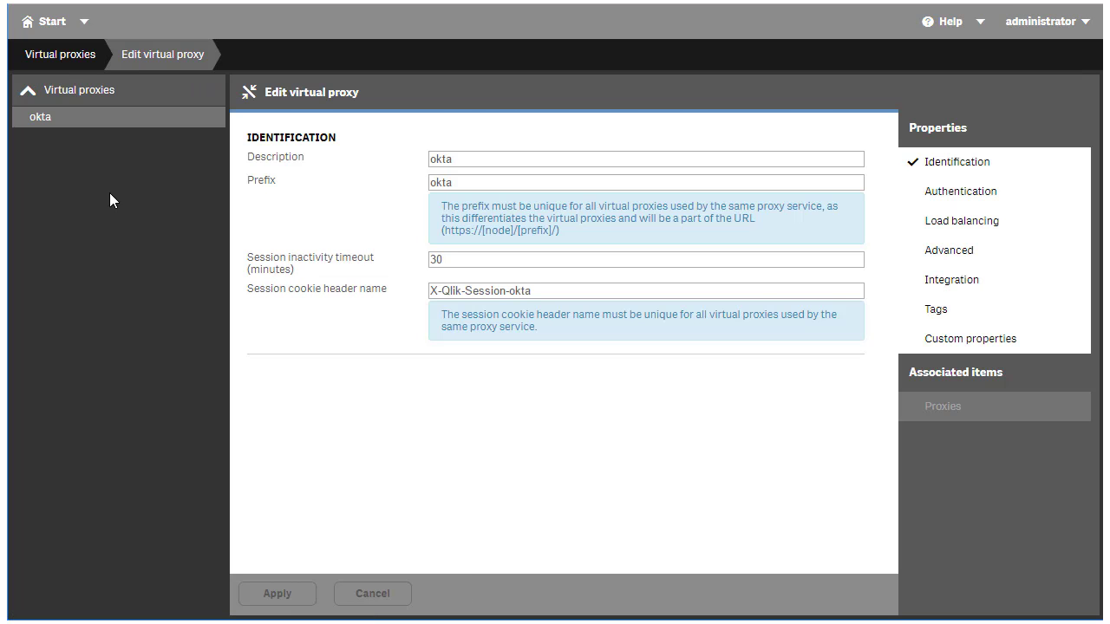
left_click(956, 195)
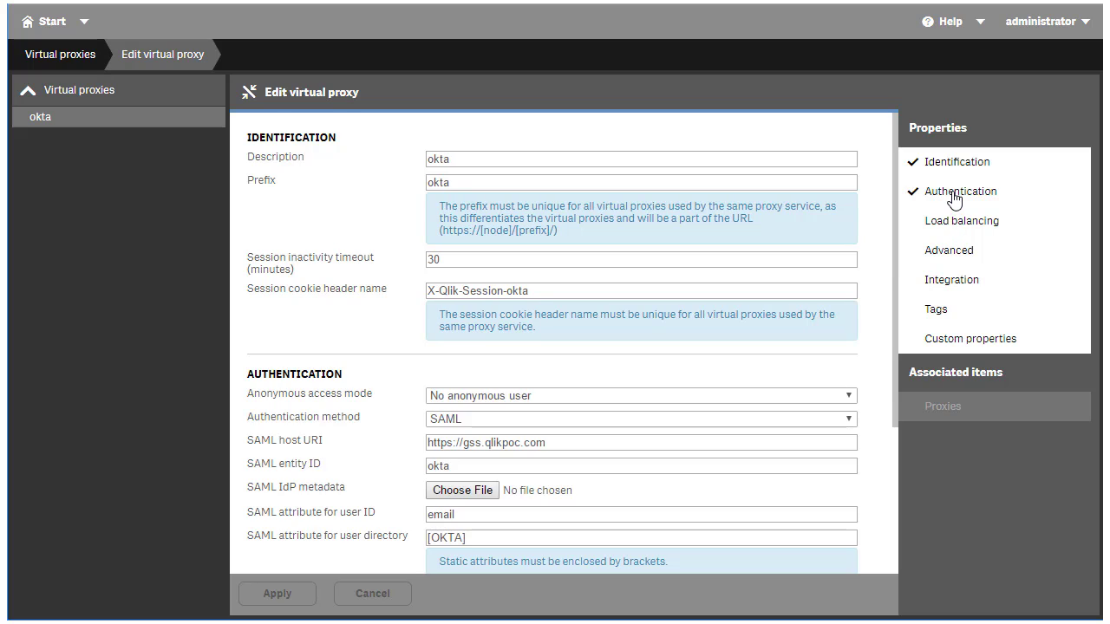
left_click(464, 491)
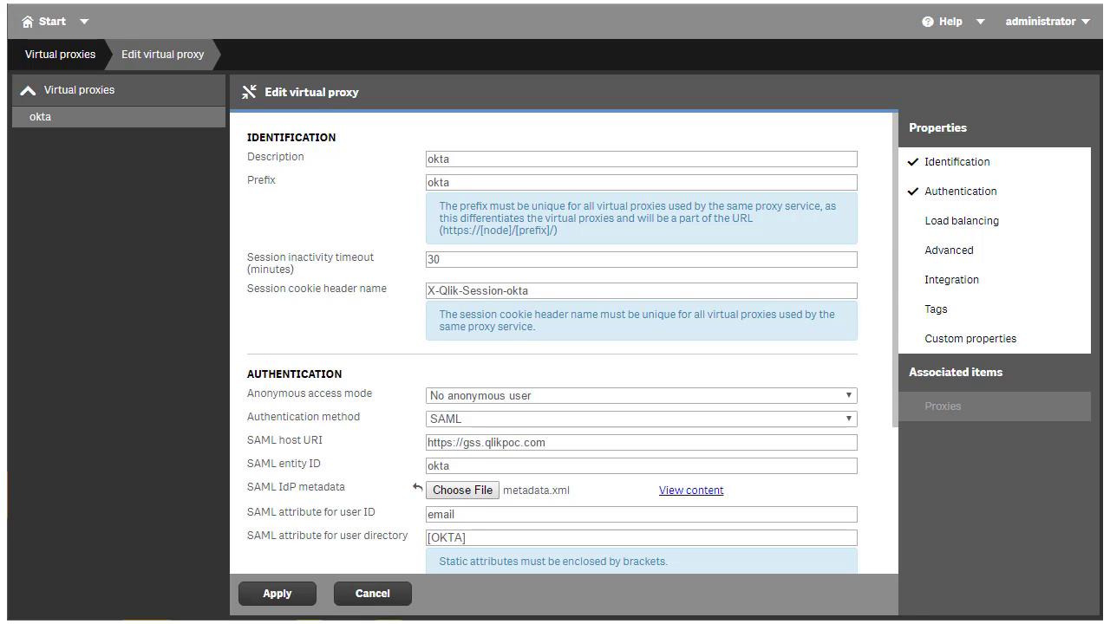
left_click(279, 602)
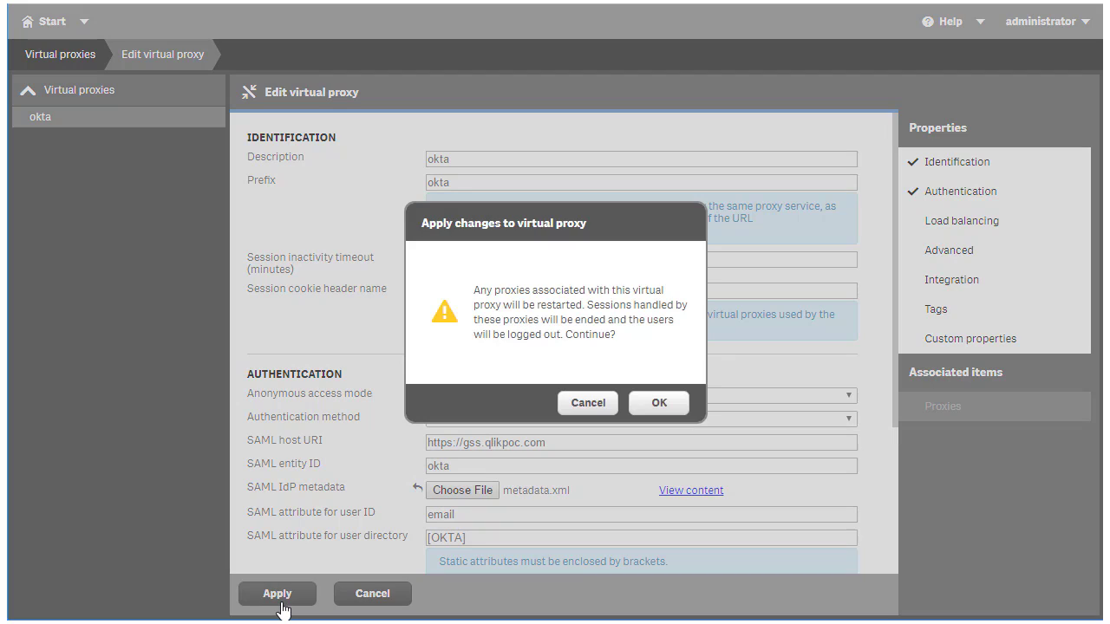
left_click(659, 403)
left_click(117, 97)
left_click(651, 392)
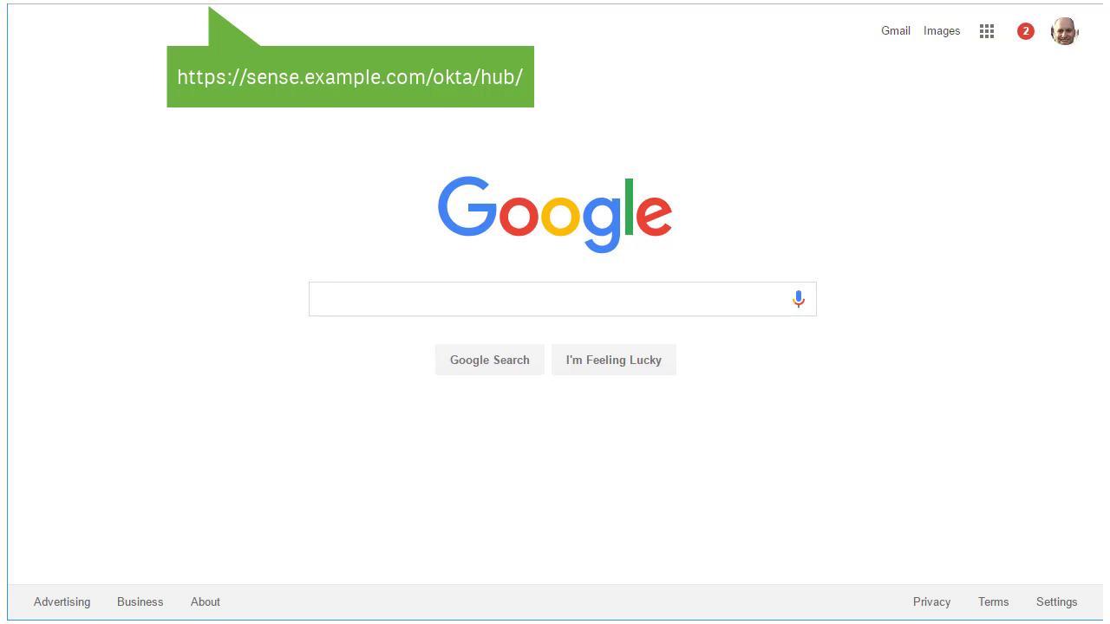
Load the Qlik Sense hub address and enter the Okta username and password on the sign-in page.
key("Return")
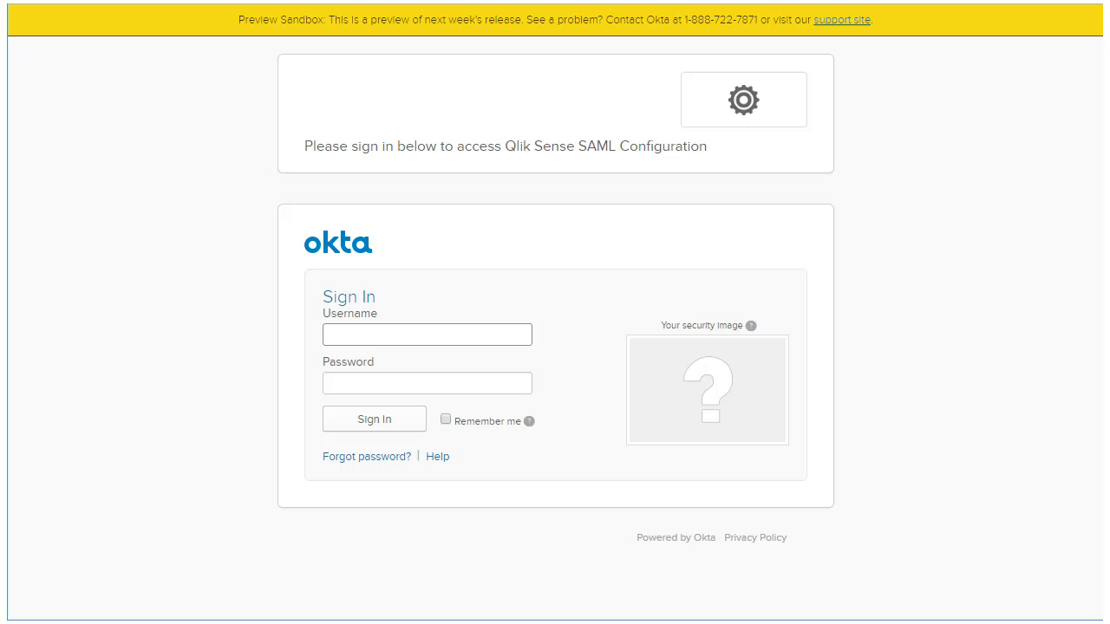
key("Tab")
type("*************")
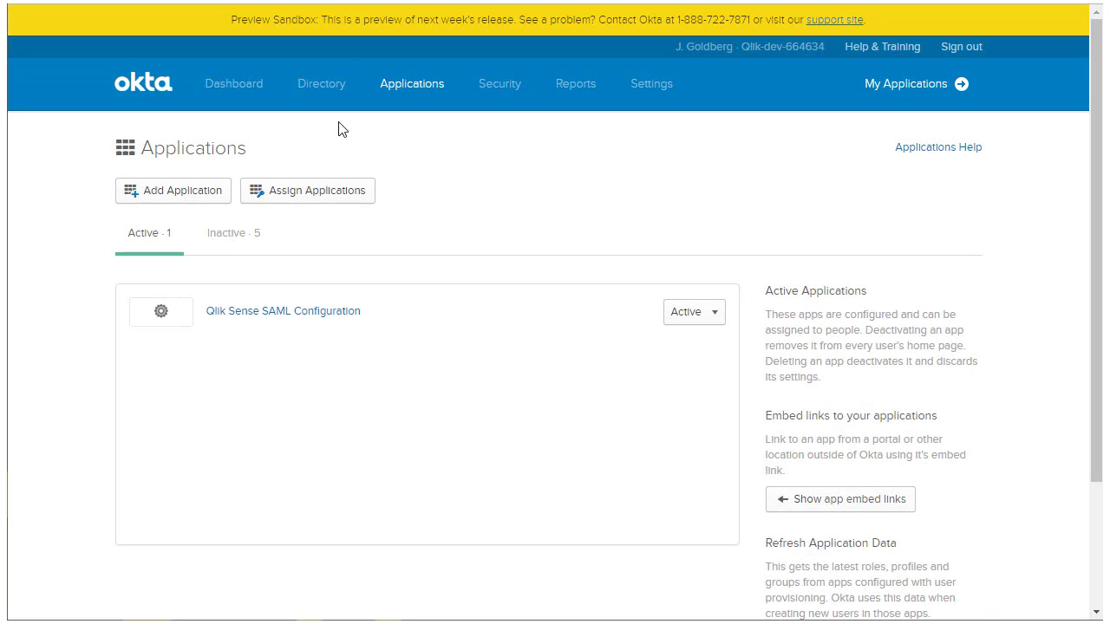
Add a Qlik Sense Hub app from the template search, setting its label, hub URL and realm.
left_click(182, 196)
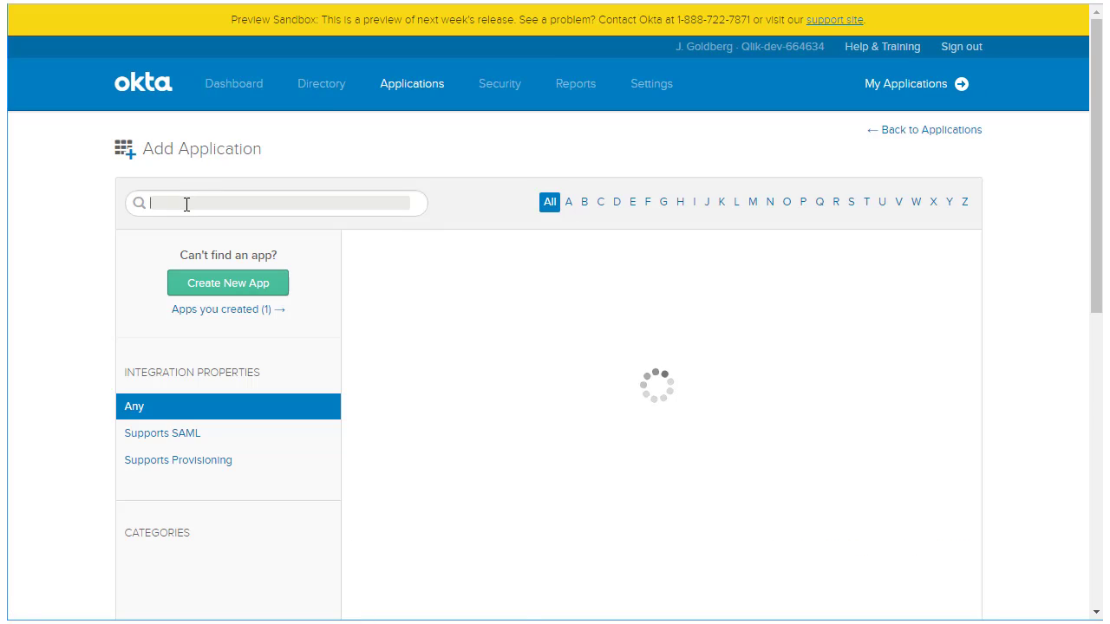
type("template")
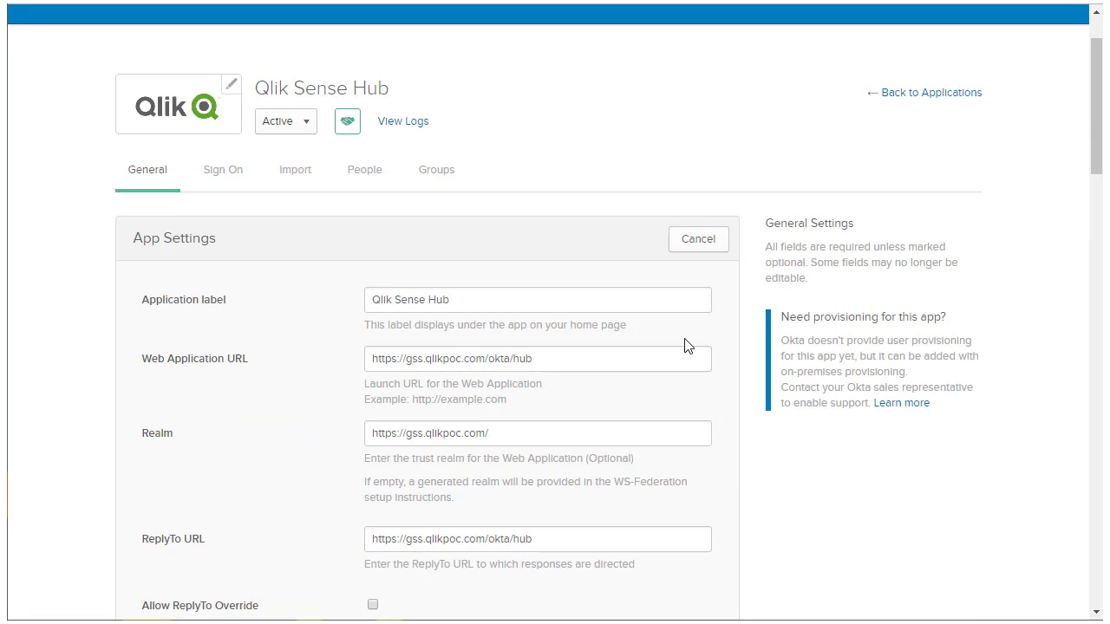
left_click(684, 299)
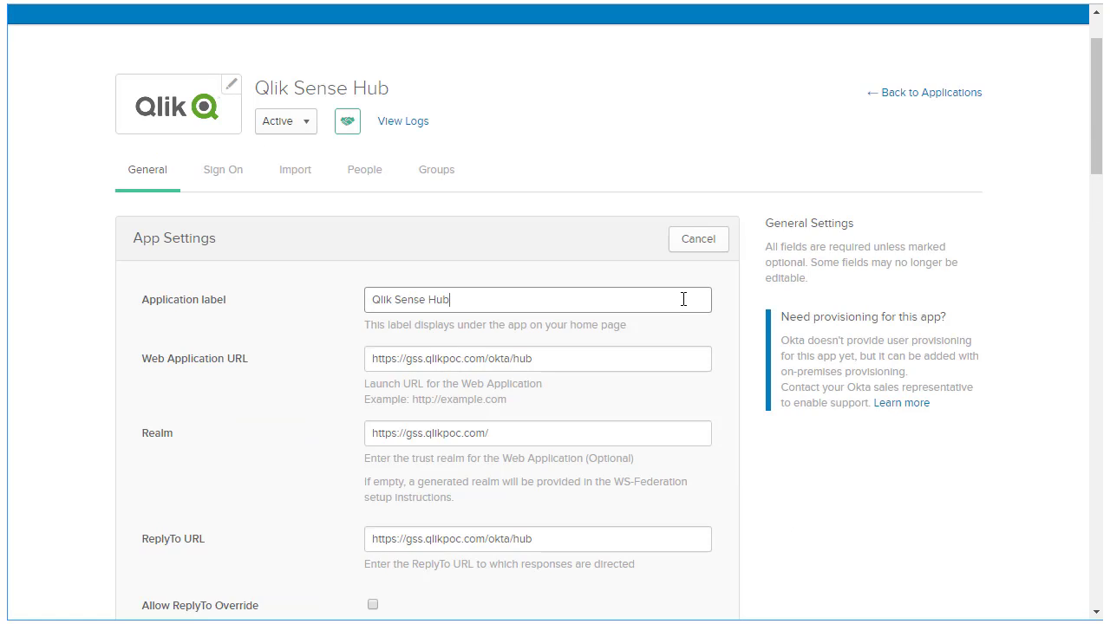
left_click(686, 359)
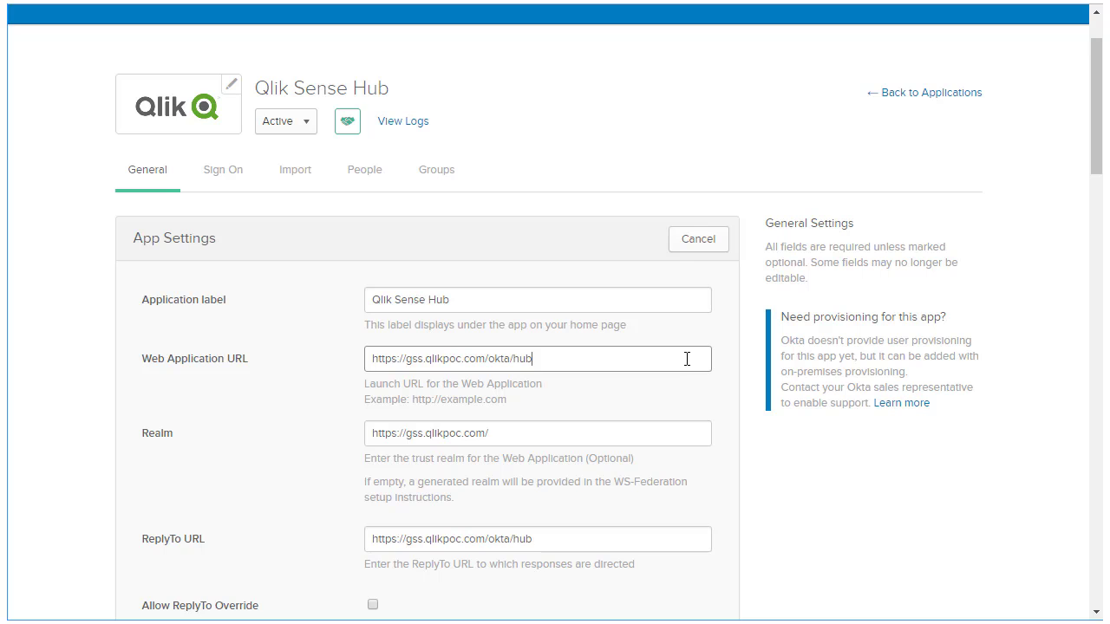
left_click(686, 439)
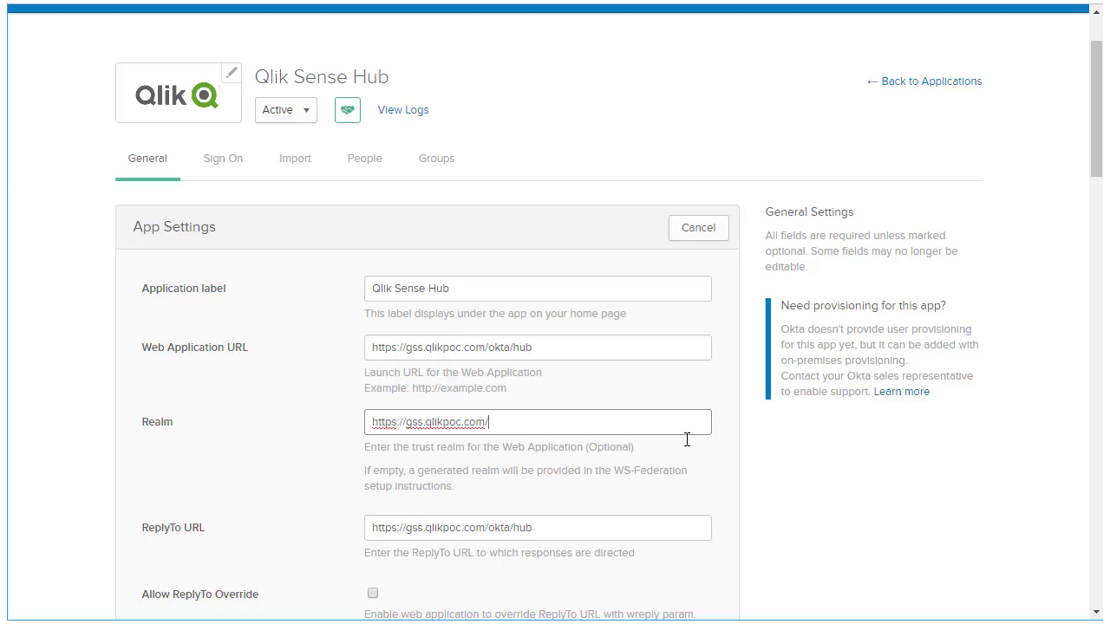
Set the ReplyTo URL and Audience Restriction for gss.qlikpoc.com/okta/hub, then save the app.
scroll(686, 439, "down", 2)
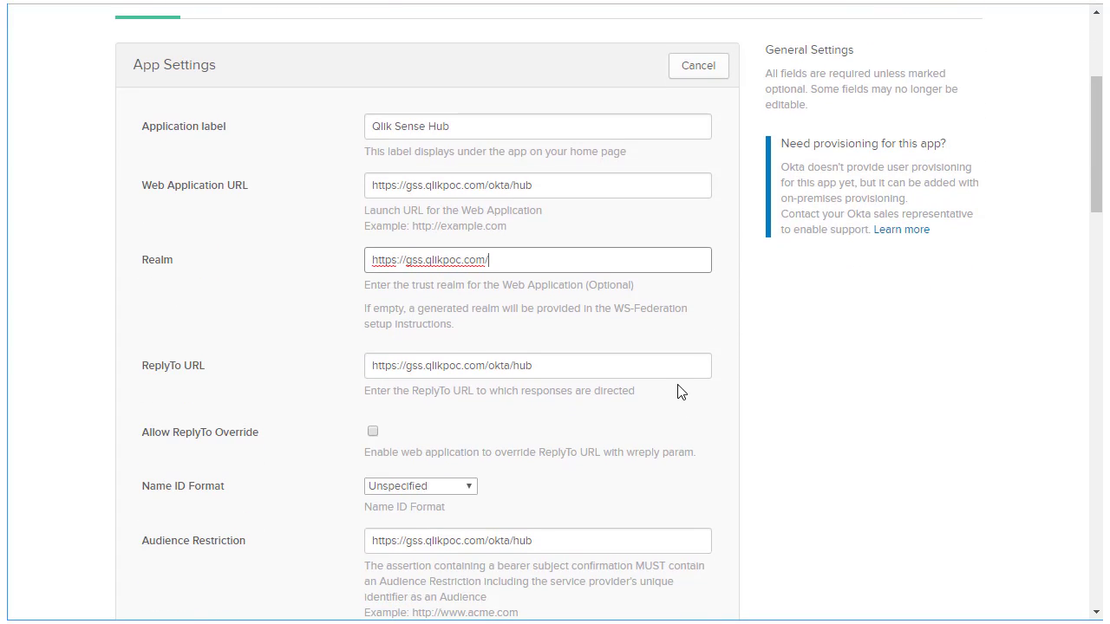
left_click(676, 368)
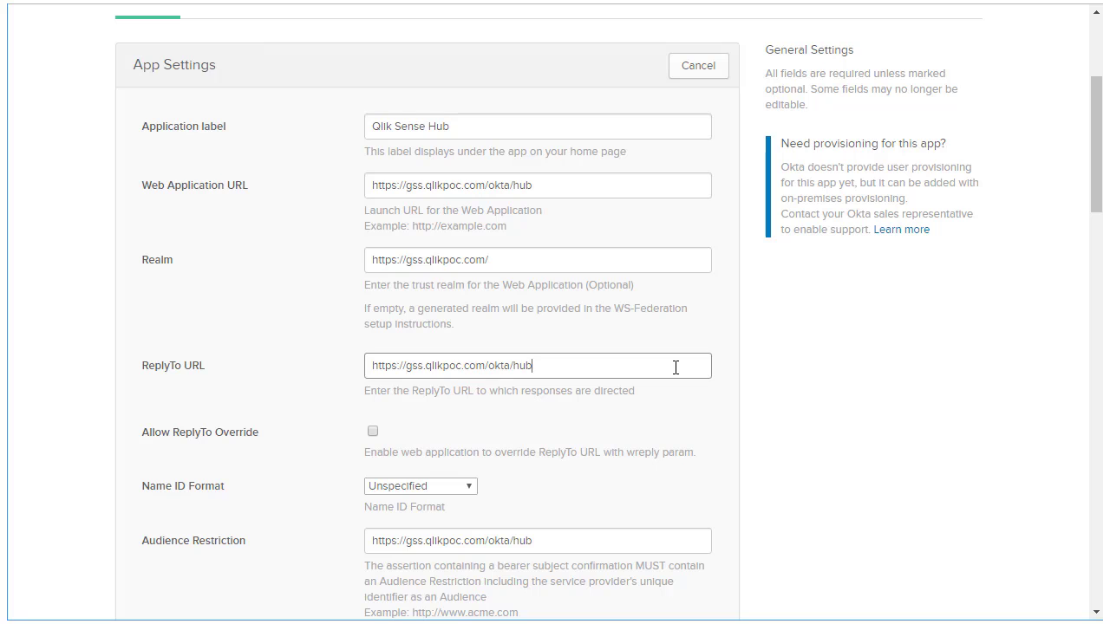
scroll(686, 479, "down", 2)
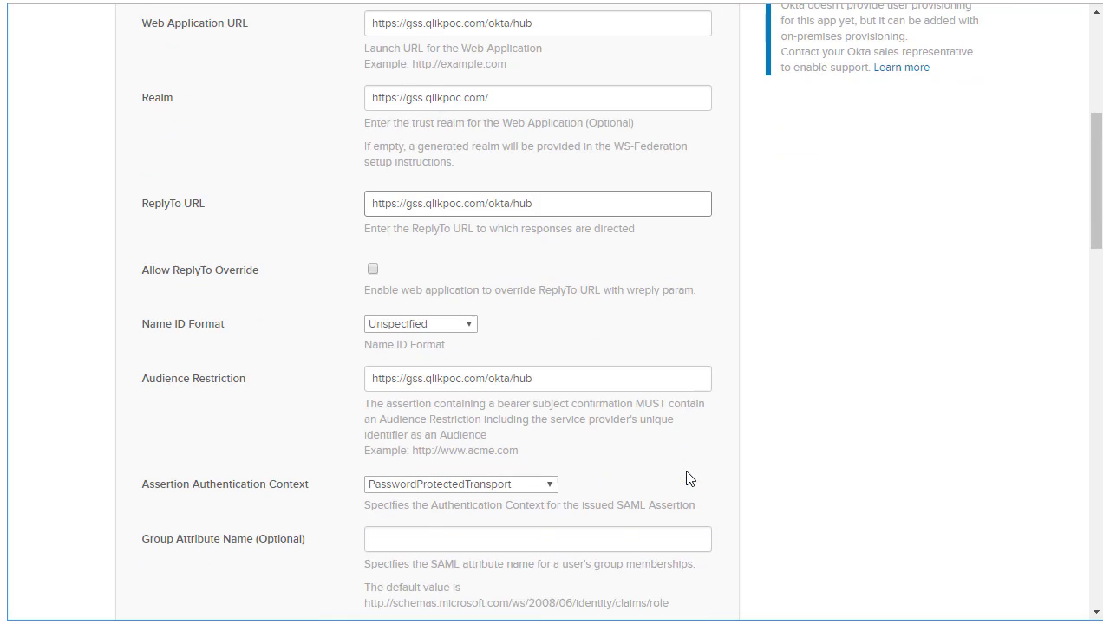
left_click(645, 368)
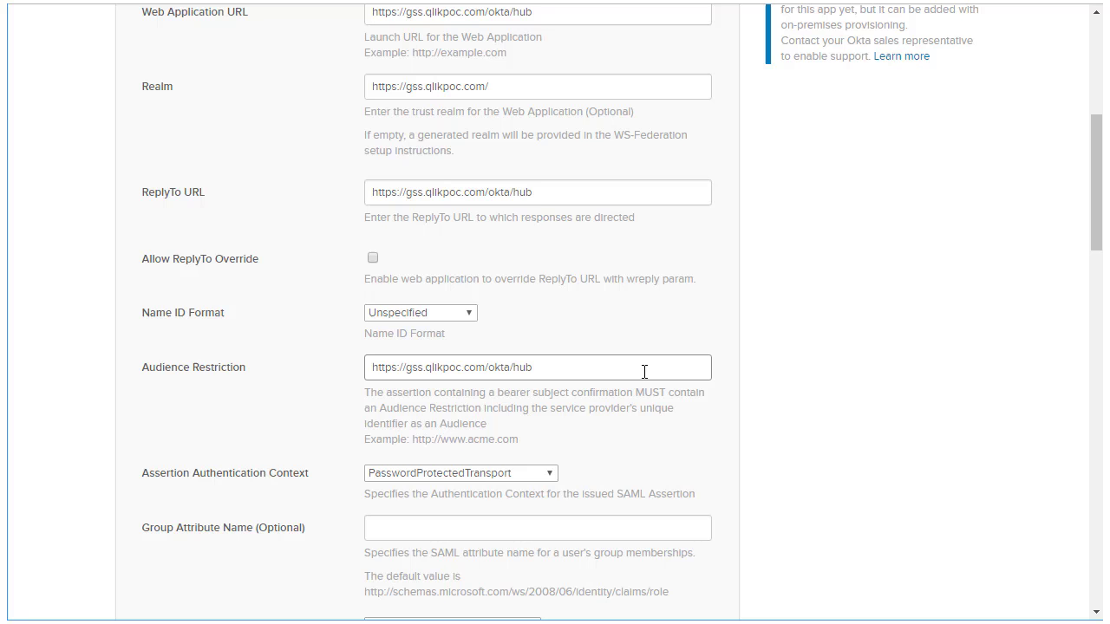
scroll(683, 429, "down", 7)
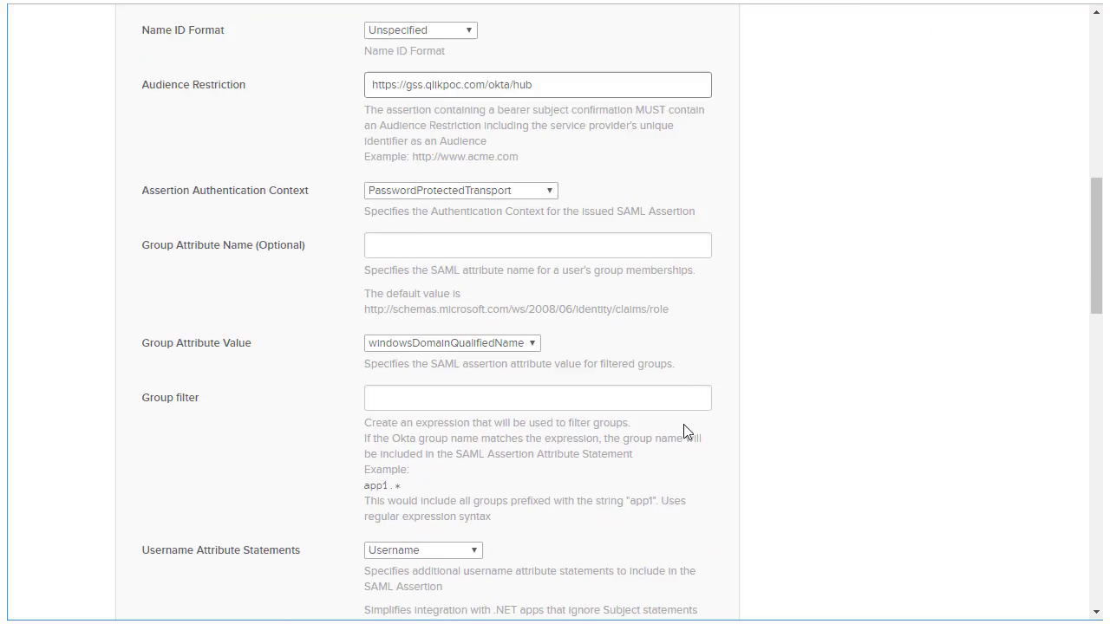
scroll(684, 428, "down", 5)
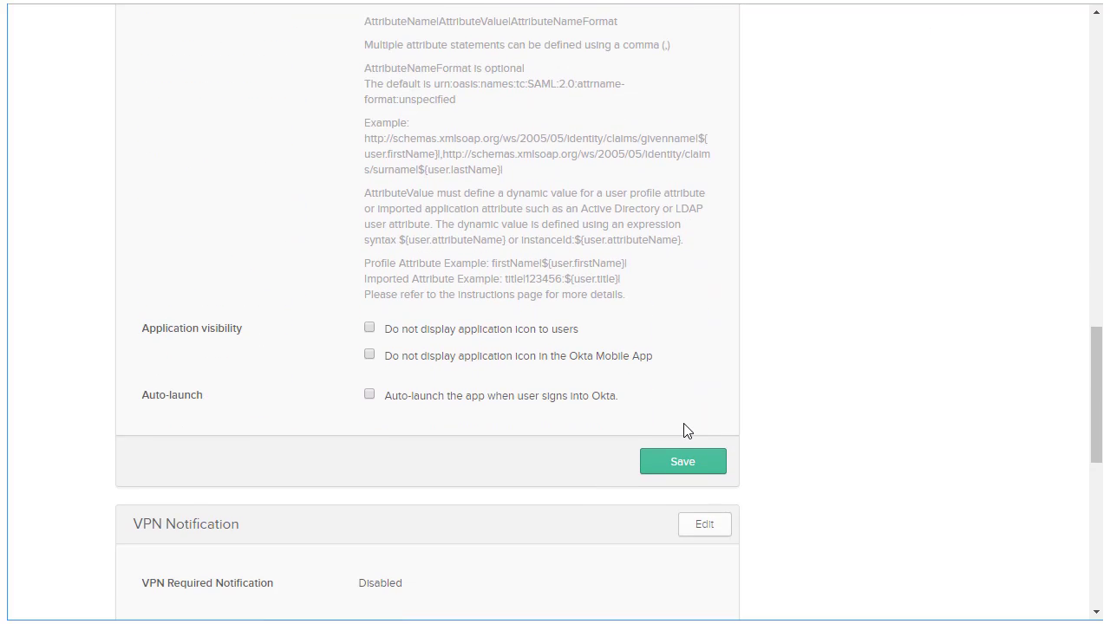
left_click(698, 382)
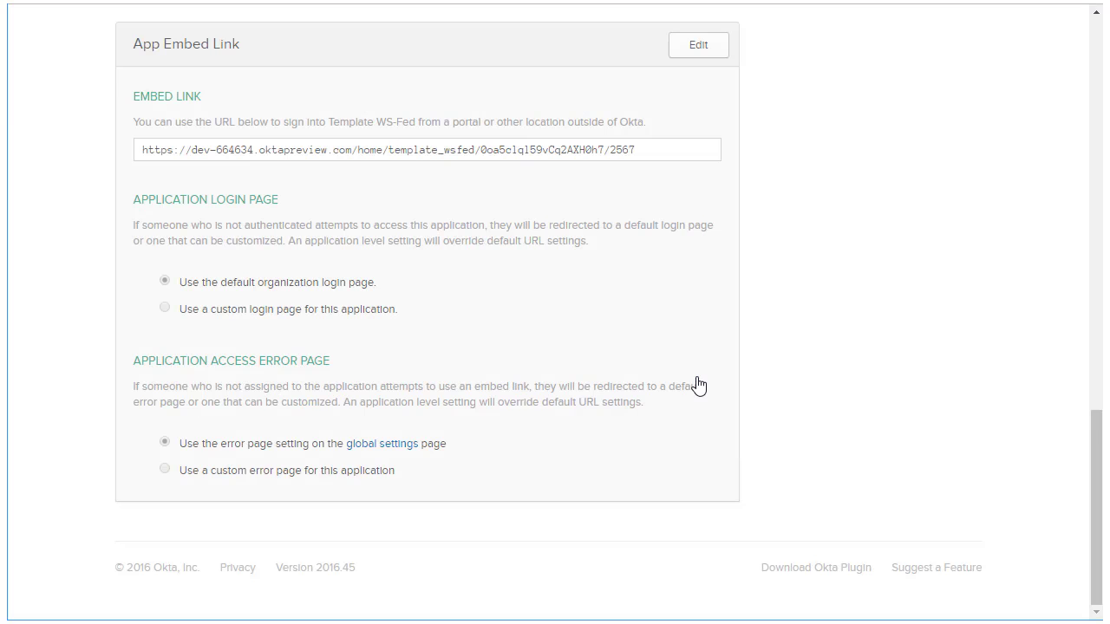
scroll(698, 386, "up", 9)
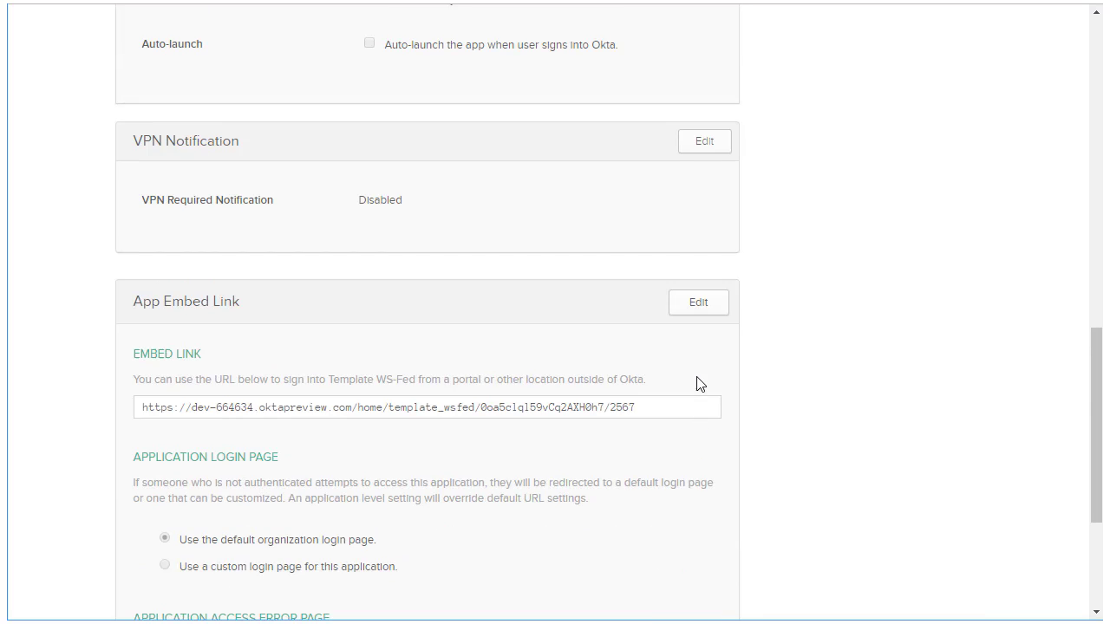
scroll(698, 386, "up", 5)
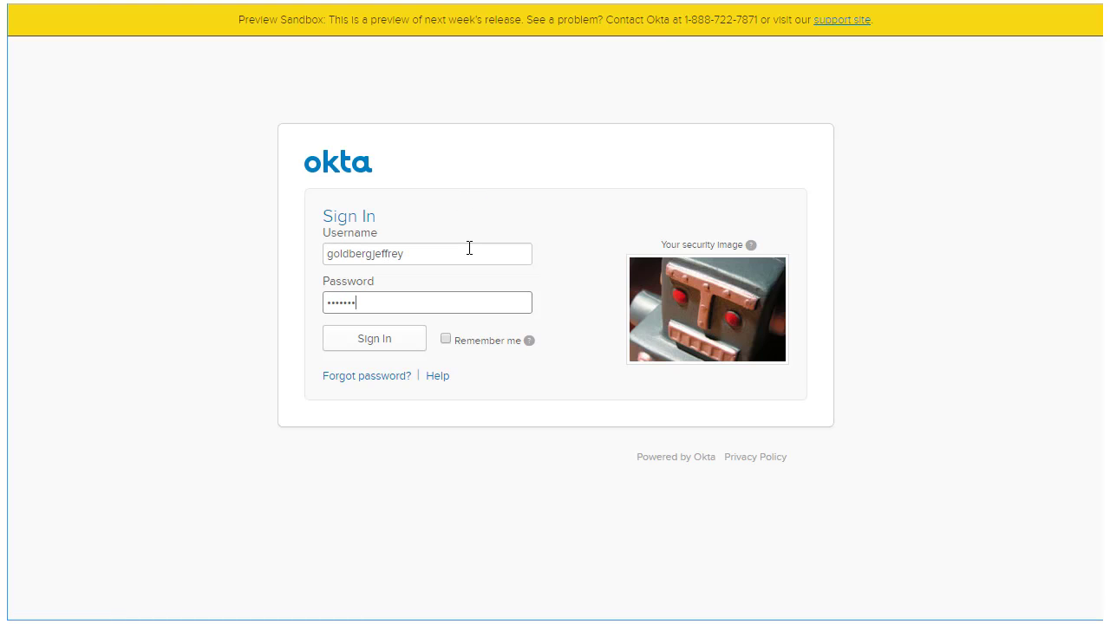
Submit the Okta sign-in credentials to reach the end-user dashboard.
key("Return")
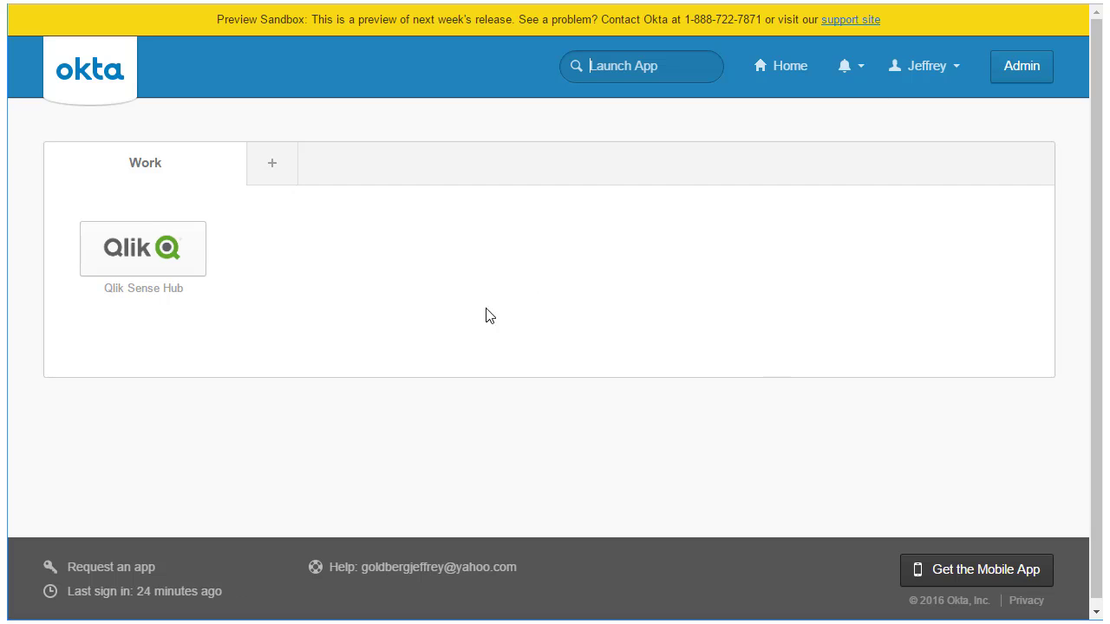